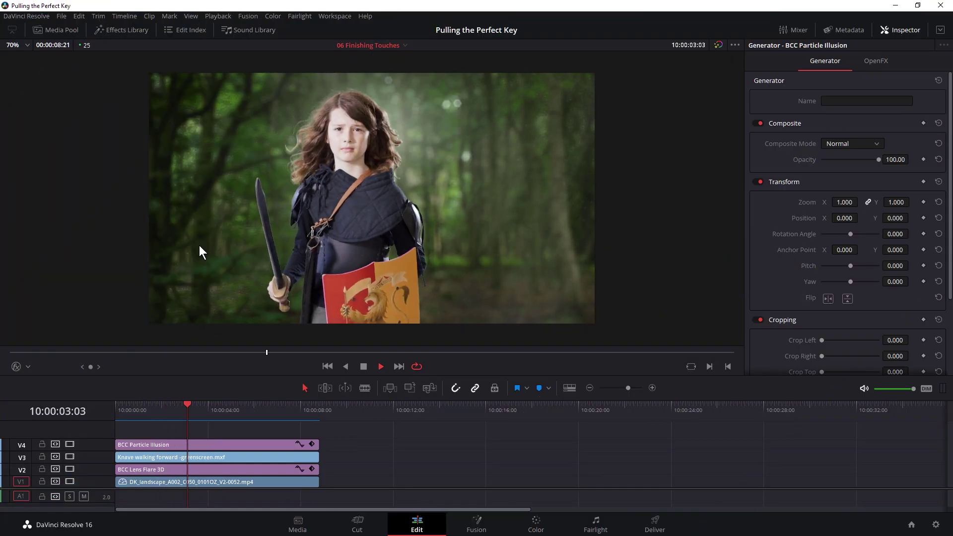
# - Examine the key's edges around the hair, shoulders, sword and shield on the composite at 10:00:05:05
pyautogui.click(363, 366)
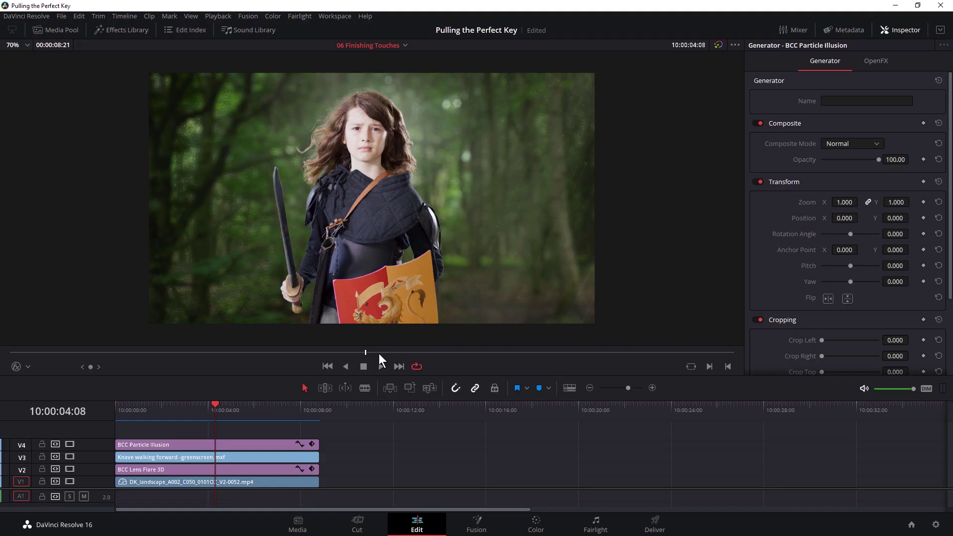
pyautogui.moveTo(567, 271); pyautogui.dragTo(651, 270)
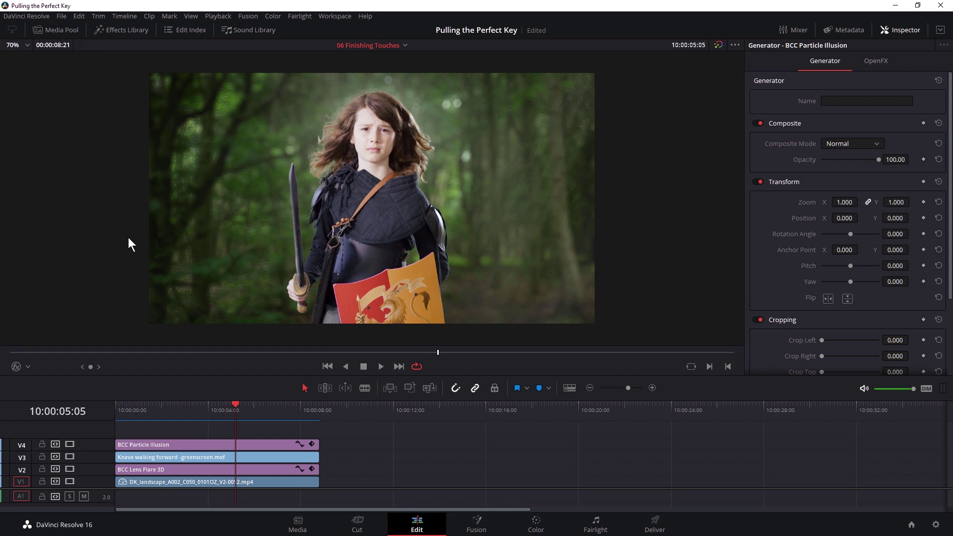
pyautogui.scroll(8, 260, 197)
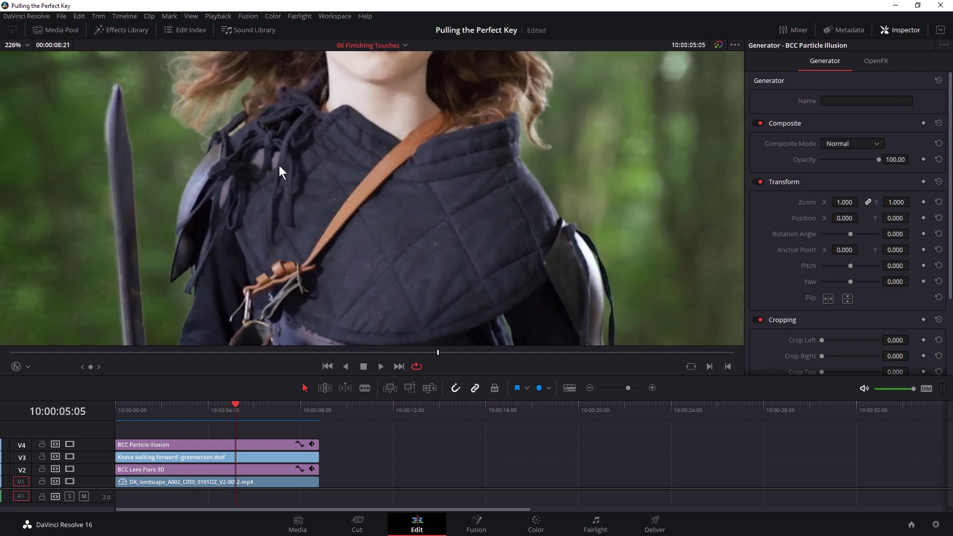
pyautogui.moveTo(237, 173); pyautogui.dragTo(343, 284)
pyautogui.scroll(1, 367, 135)
pyautogui.moveTo(367, 135); pyautogui.dragTo(307, 159)
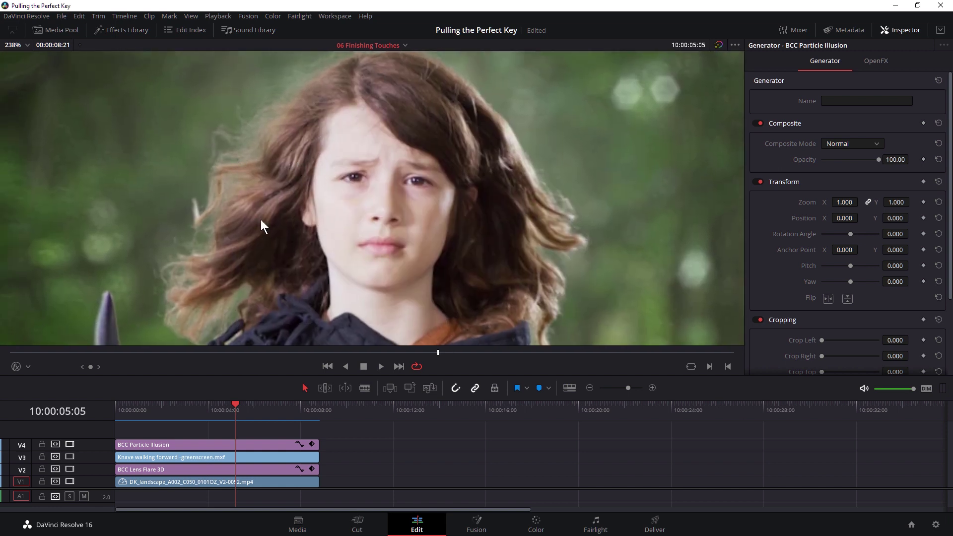
pyautogui.moveTo(368, 188); pyautogui.dragTo(420, 235)
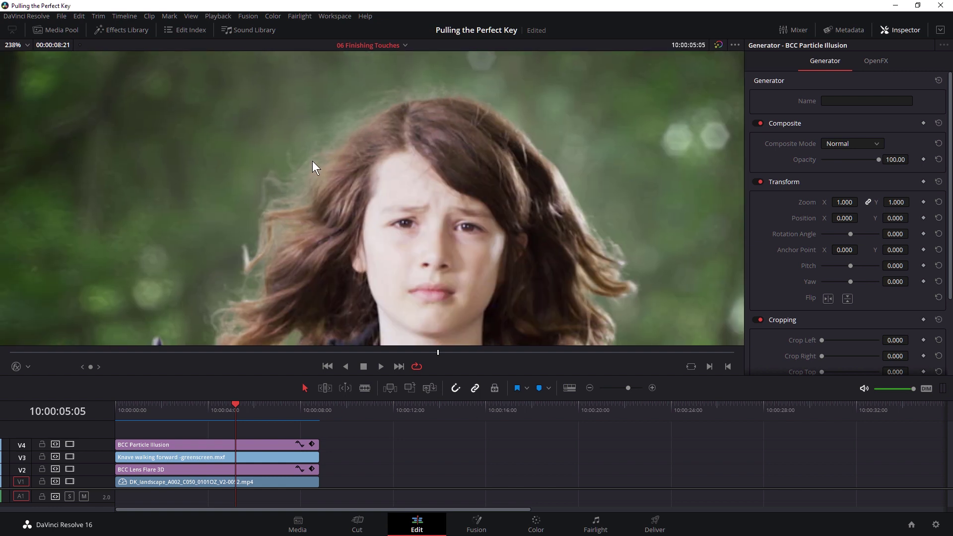
pyautogui.scroll(-8, 286, 235)
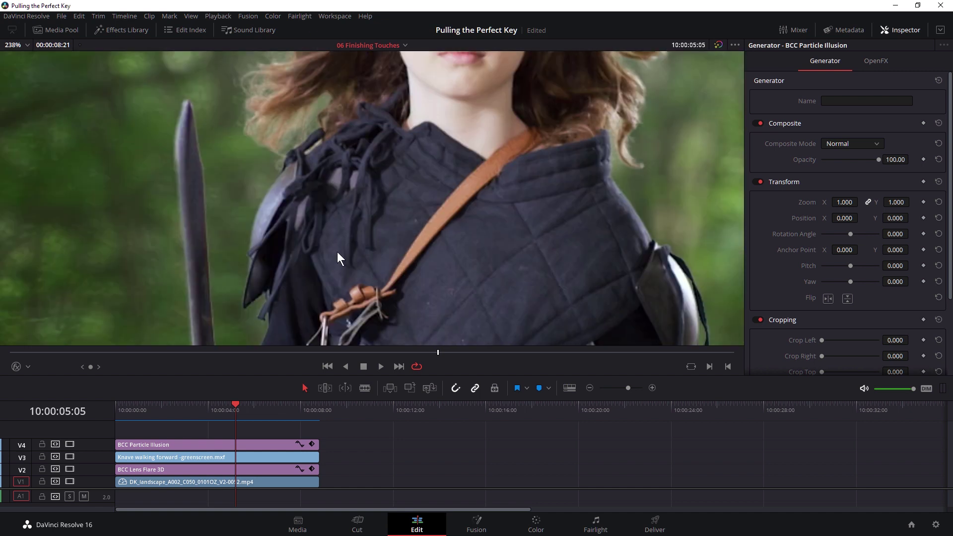
pyautogui.scroll(-5, 246, 231)
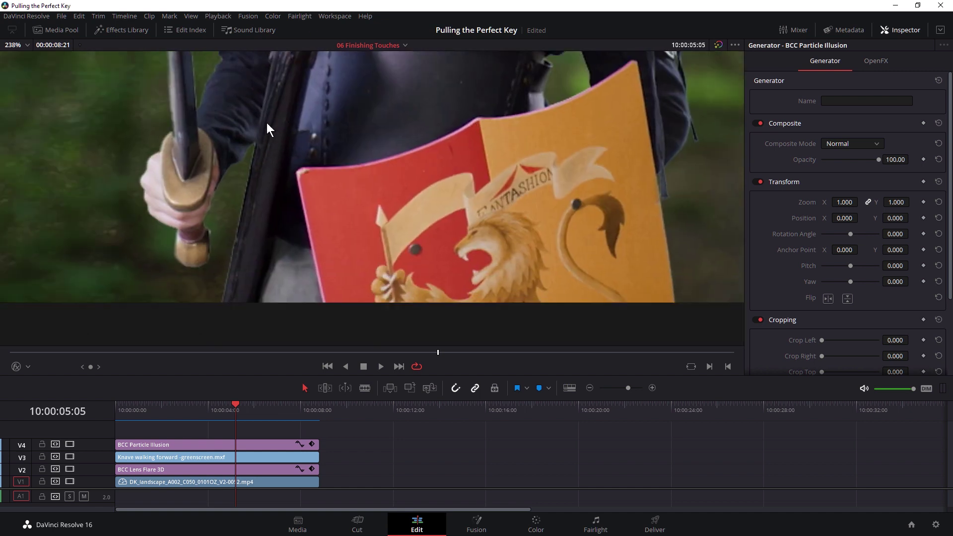
pyautogui.moveTo(255, 137); pyautogui.dragTo(277, 245)
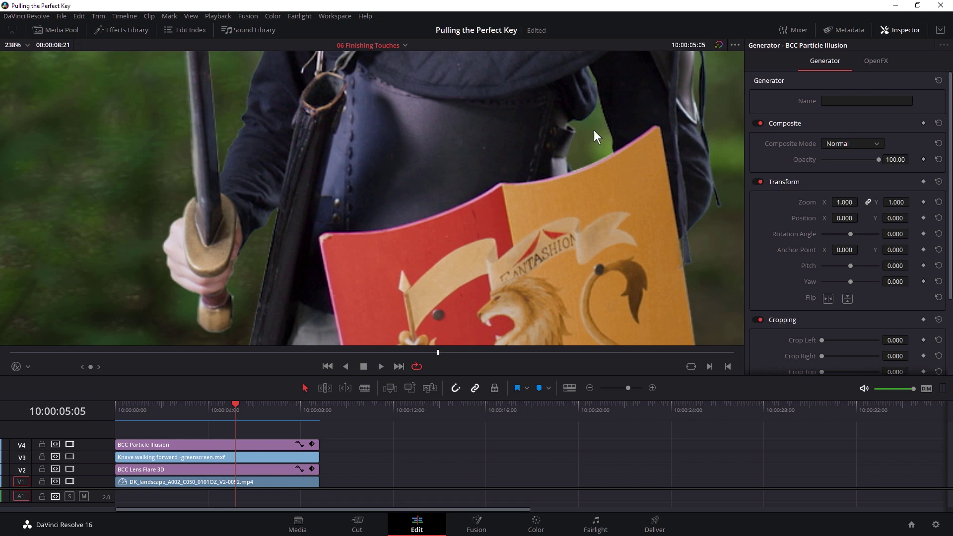
pyautogui.moveTo(620, 112); pyautogui.dragTo(484, 159)
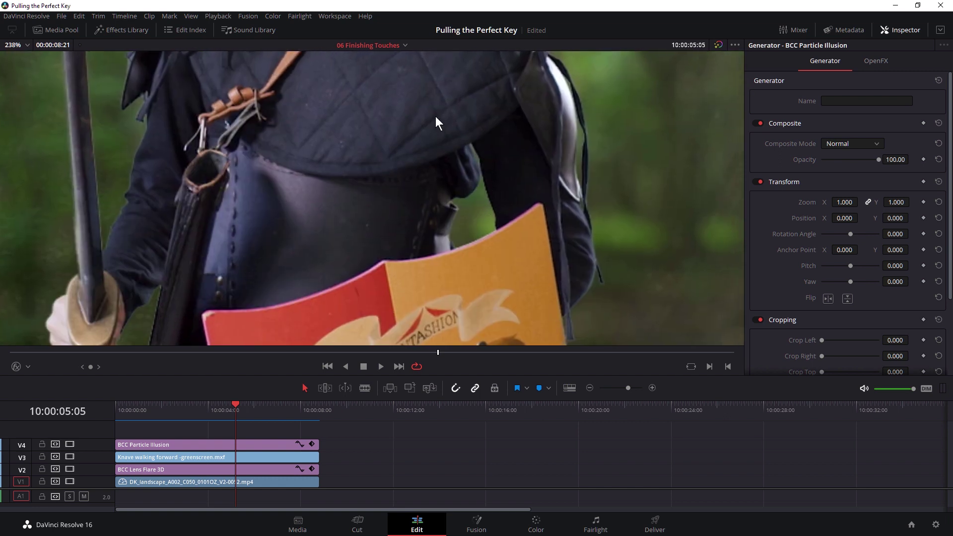
pyautogui.moveTo(436, 116); pyautogui.dragTo(419, 302)
pyautogui.moveTo(425, 256); pyautogui.dragTo(450, 224)
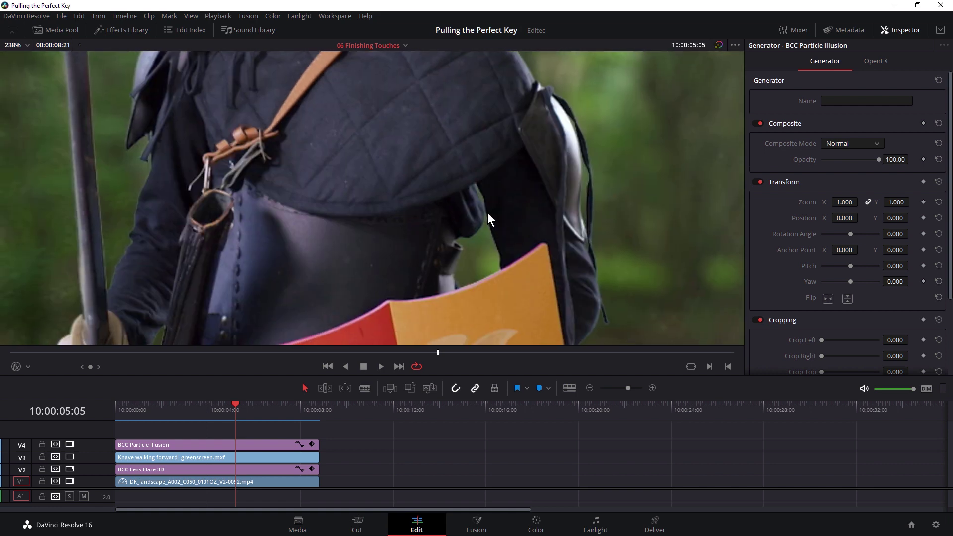
pyautogui.scroll(-4, 346, 225)
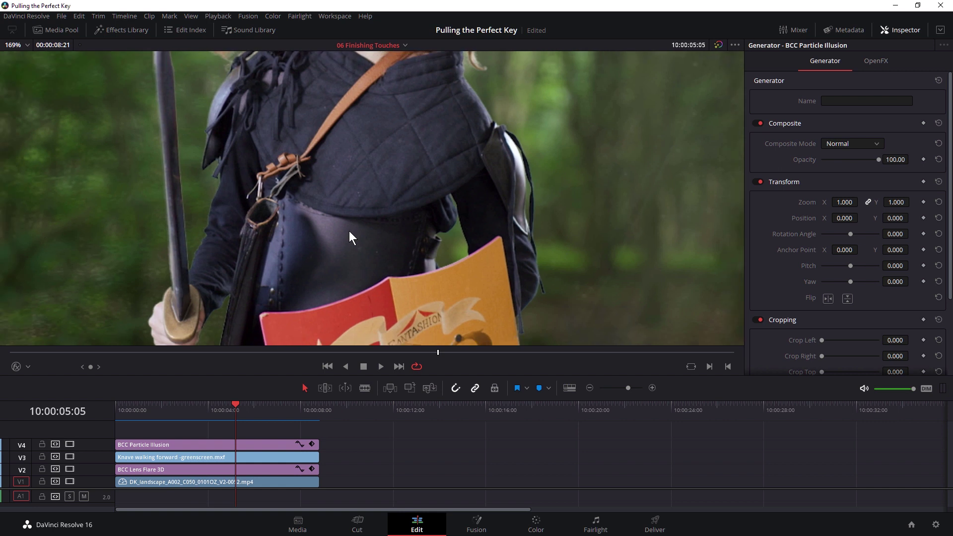
pyautogui.scroll(-2, 355, 228)
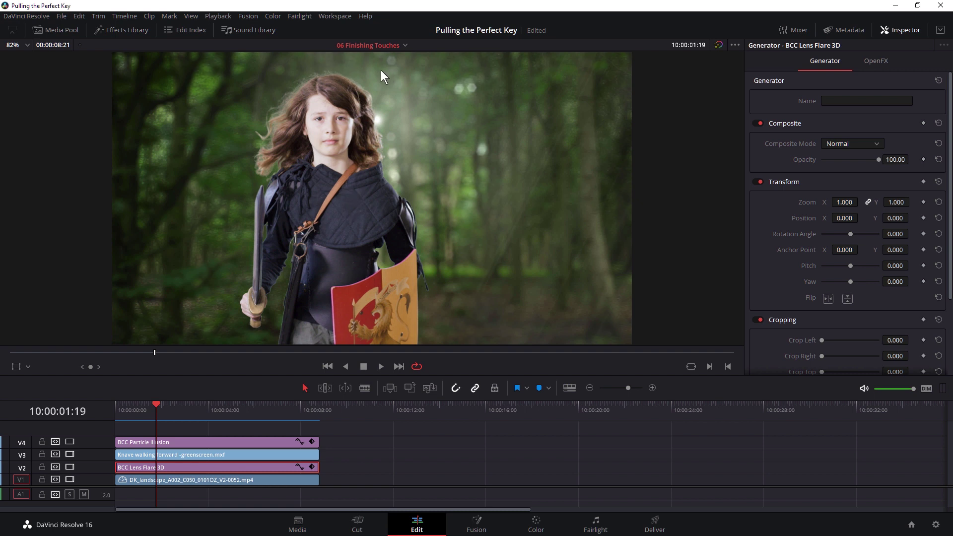
# - Save the BCC Lens Flare 3D settings as a static preset named Greenscreen knave flare
pyautogui.moveTo(172, 407); pyautogui.dragTo(222, 410)
pyautogui.press('space')
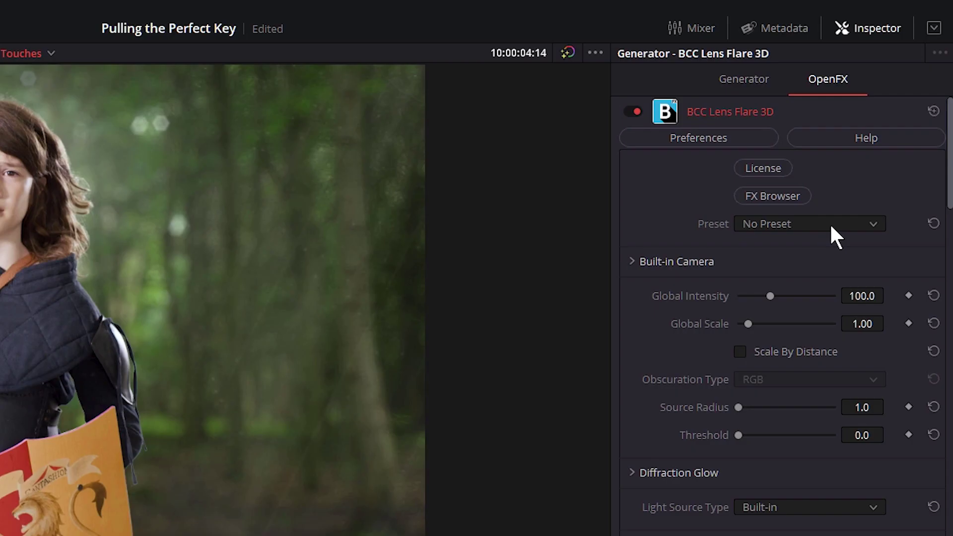
pyautogui.click(885, 148)
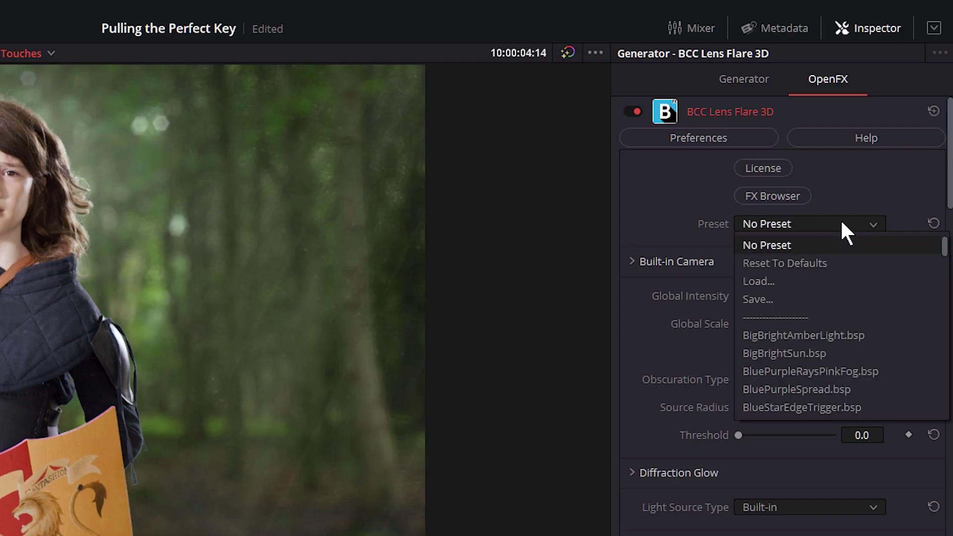
pyautogui.click(803, 294)
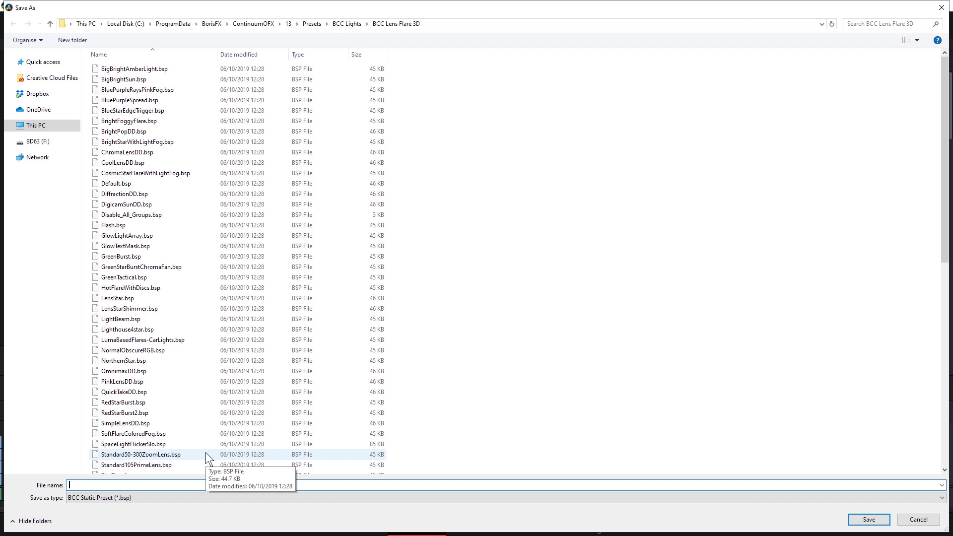
pyautogui.write('Greens')
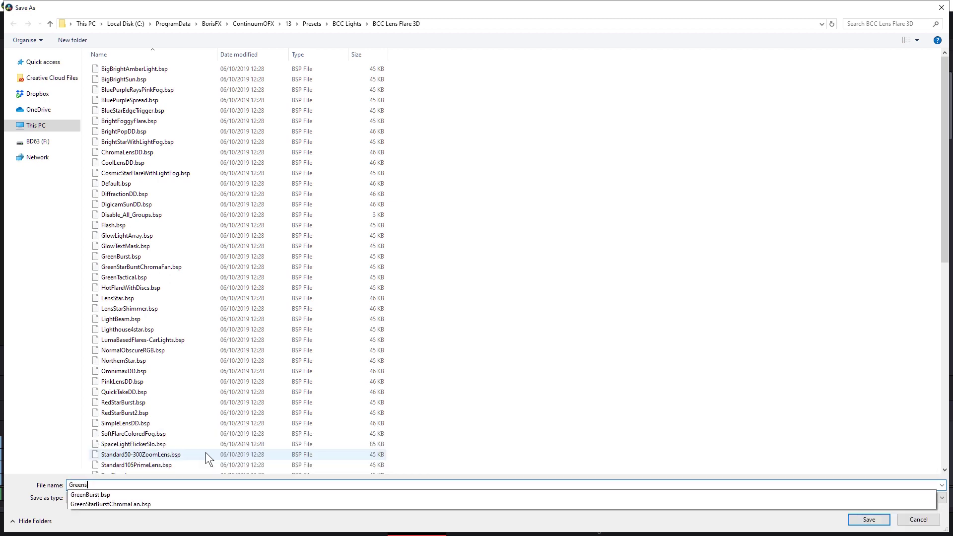
pyautogui.write('creen kna')
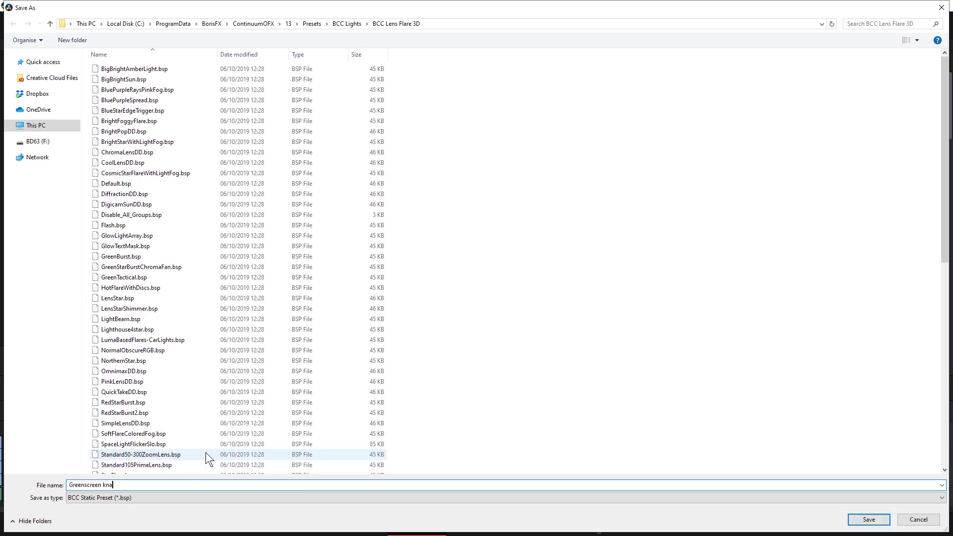
pyautogui.write('ve key')
pyautogui.press('Return')
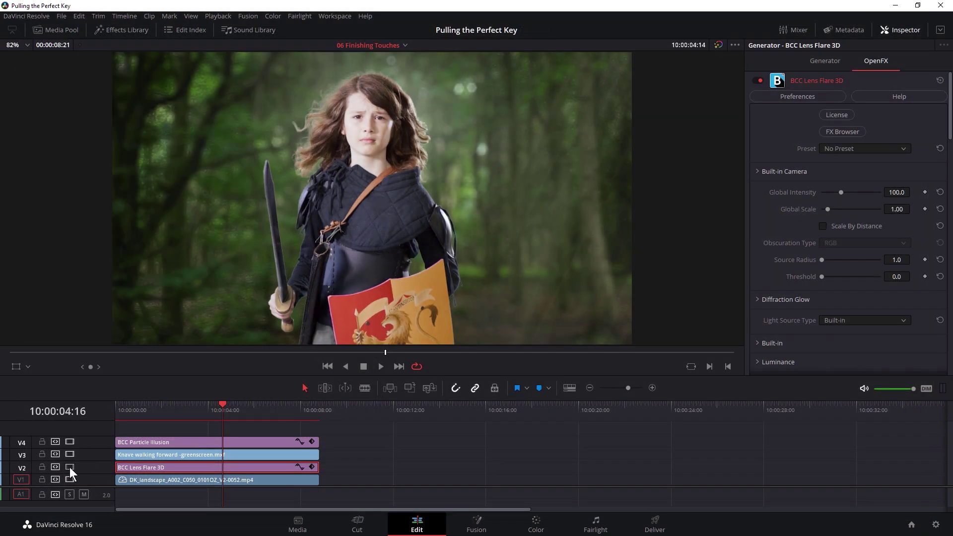
# - Disable video track V2 with the lens flare, and select the forest landscape clip on V1 for work on the Color page
pyautogui.click(70, 468)
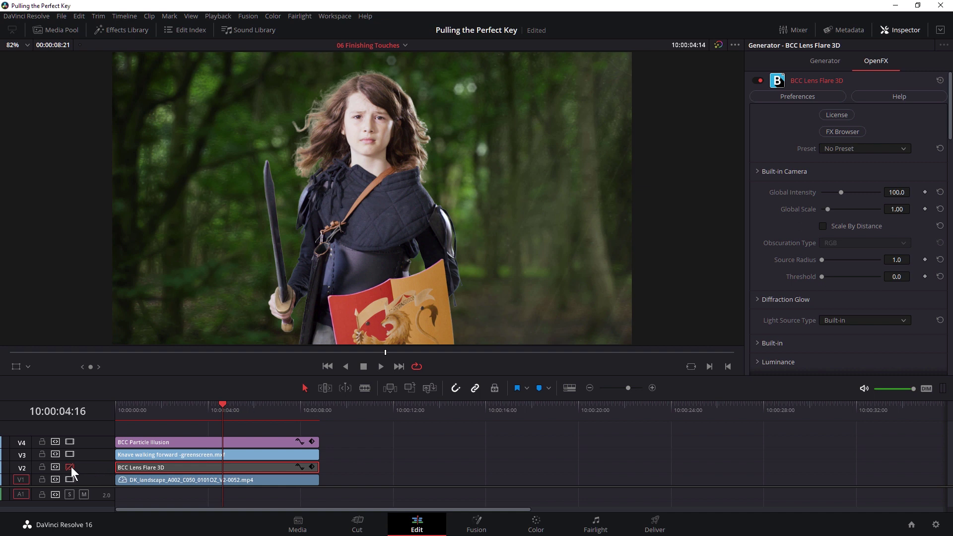
pyautogui.click(165, 481)
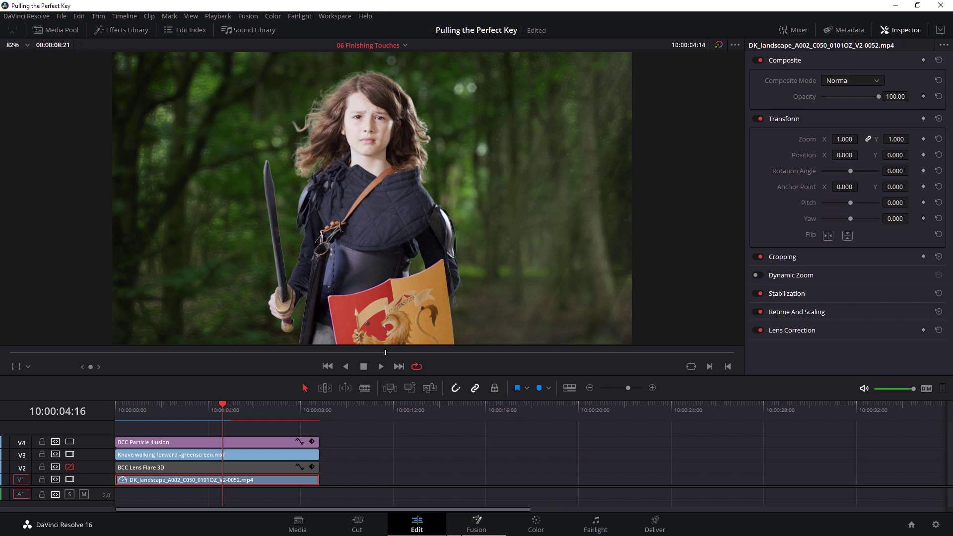
pyautogui.click(534, 527)
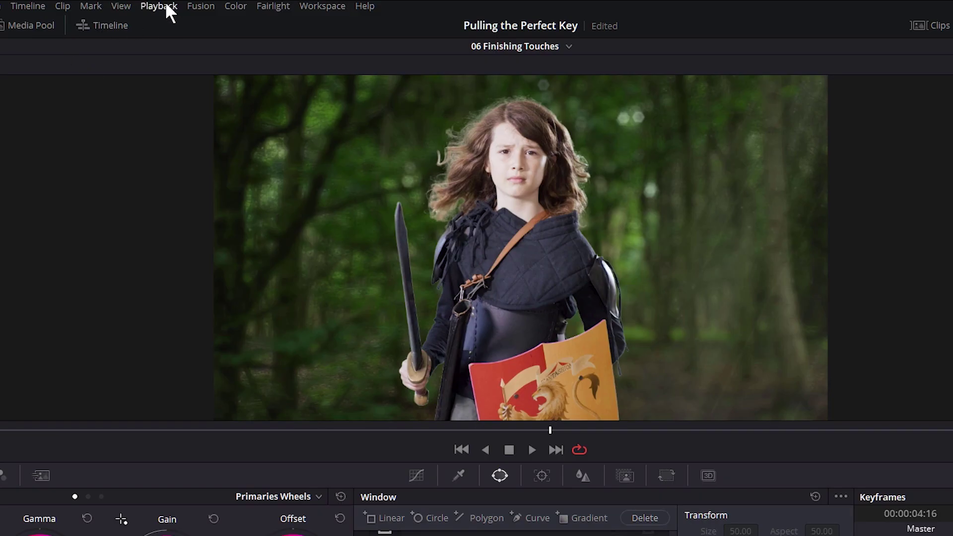
pyautogui.click(159, 6)
pyautogui.moveTo(223, 75)
pyautogui.click(368, 88)
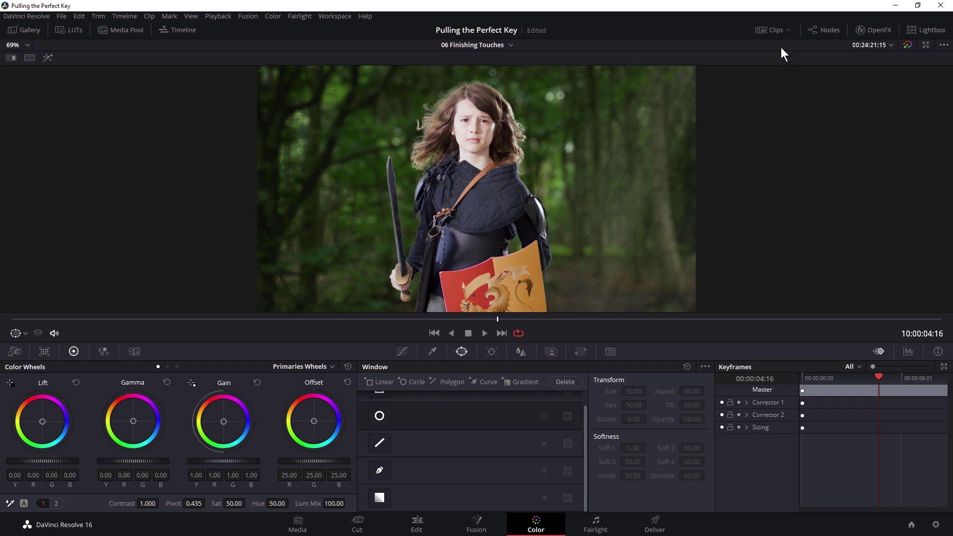
# - Show the clip thumbnails and display the node graph of clip 01, the forest background
pyautogui.click(775, 33)
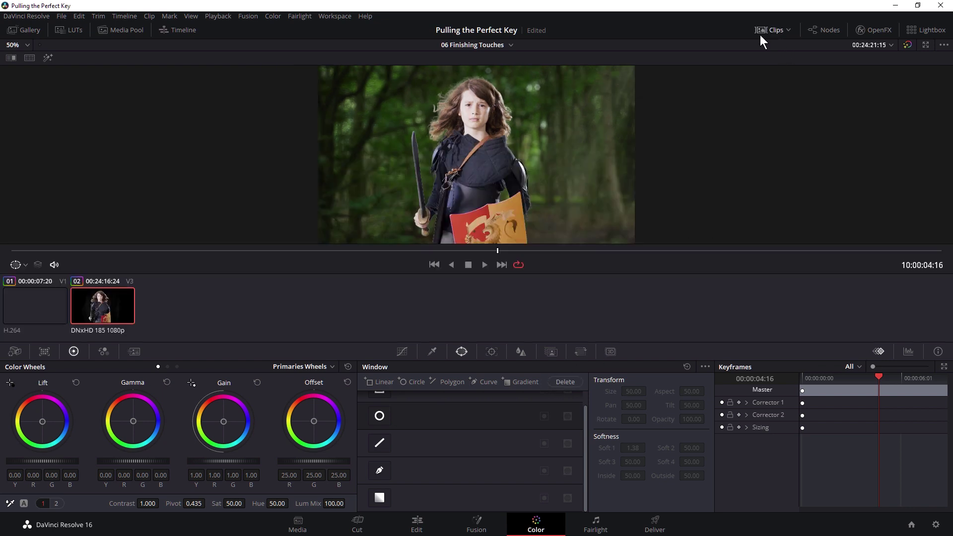
pyautogui.click(54, 306)
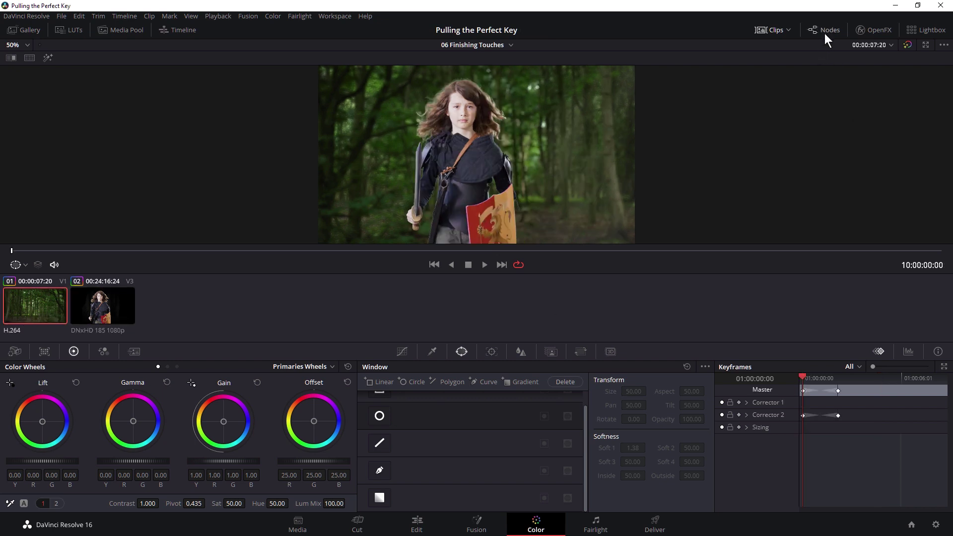
pyautogui.click(824, 31)
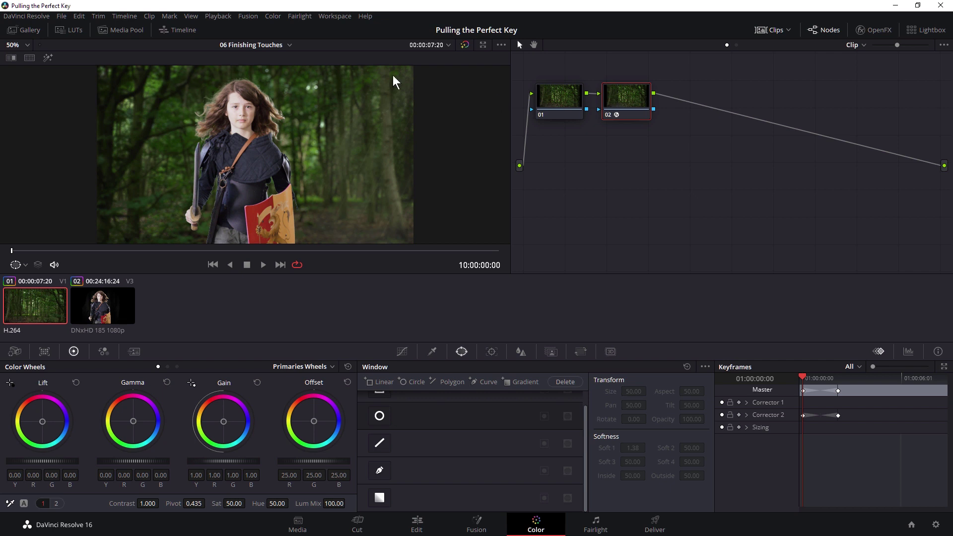
# - Add a serial node after node 02 in the forest background clip's grade
pyautogui.click(274, 16)
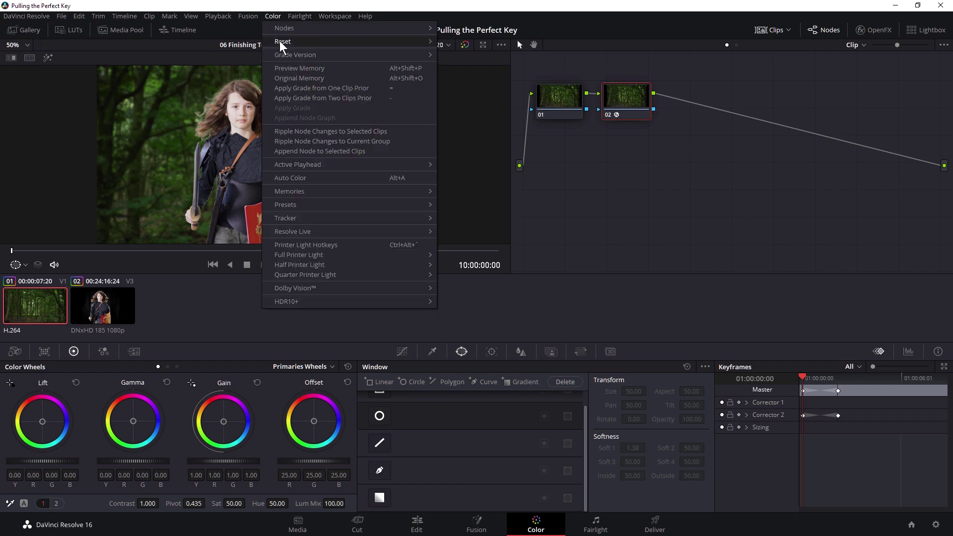
pyautogui.moveTo(304, 25)
pyautogui.click(520, 54)
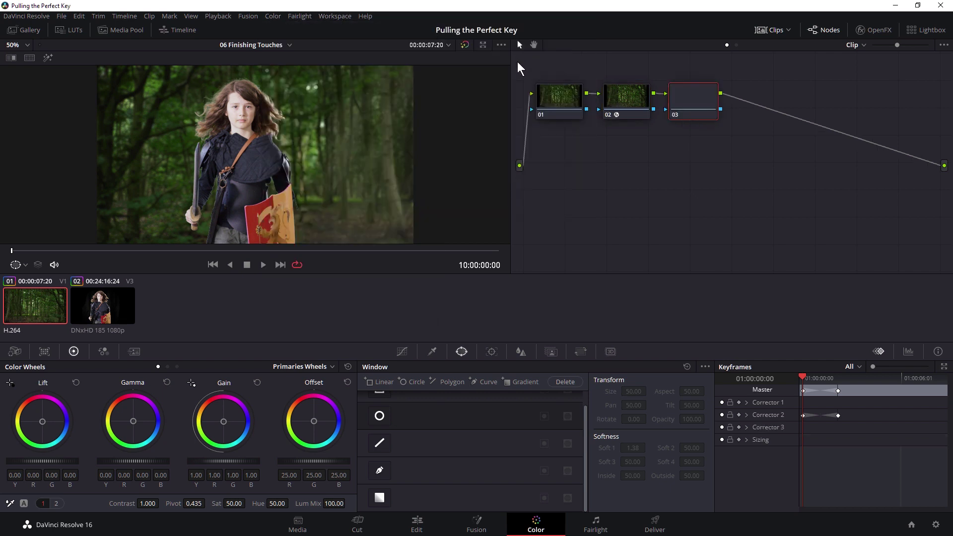
# - Search the OpenFX library for "flare" and apply BCC Lens Flare 3D to node 03
pyautogui.click(874, 33)
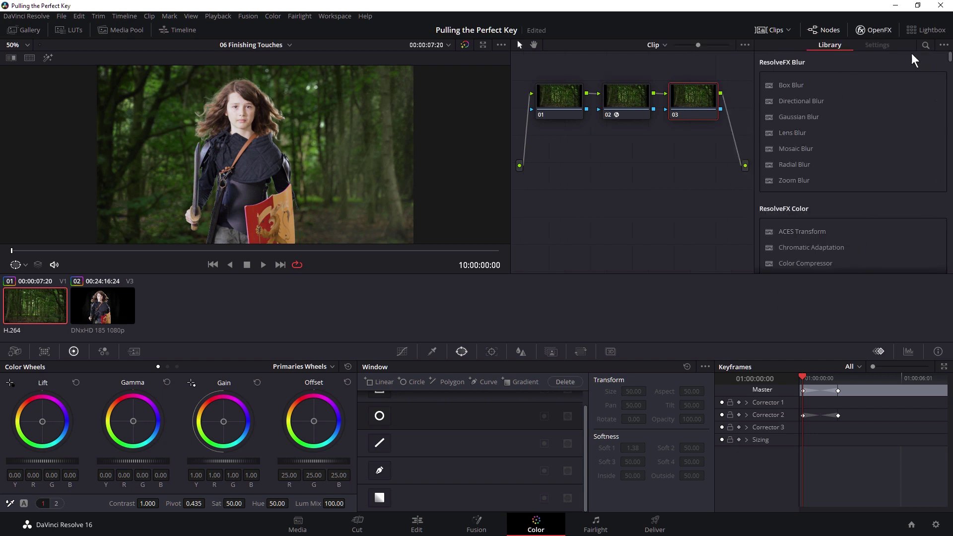
pyautogui.click(925, 45)
pyautogui.write('flare')
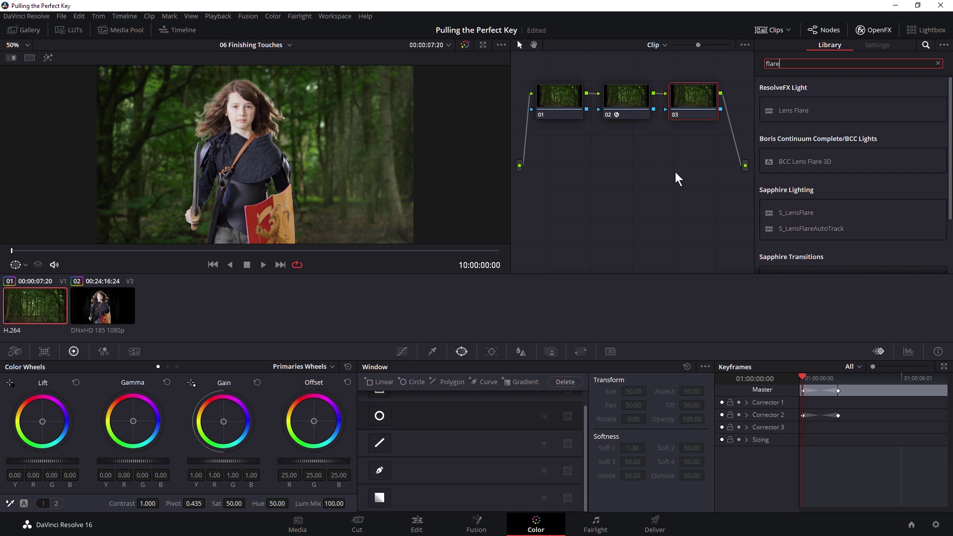
pyautogui.moveTo(793, 165); pyautogui.dragTo(692, 104)
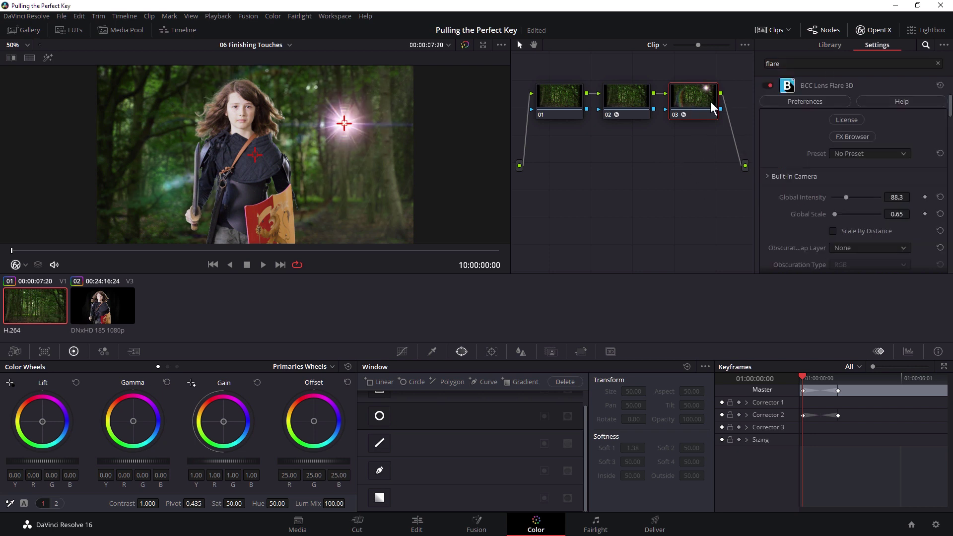
# - Load the saved preset Greenscreen knave flare.bsp into the BCC Lens Flare 3D effect on node 03
pyautogui.click(867, 153)
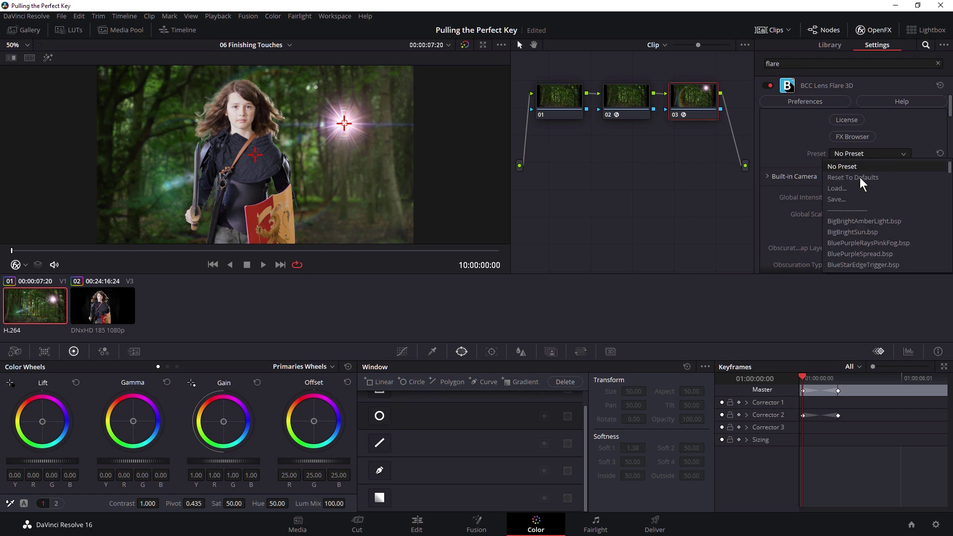
pyautogui.click(857, 187)
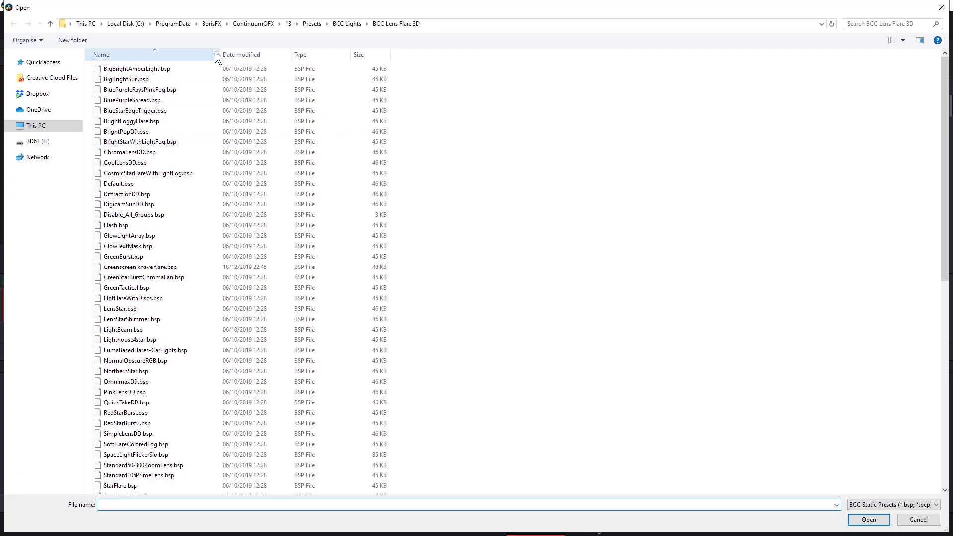
pyautogui.click(264, 53)
pyautogui.doubleClick(165, 69)
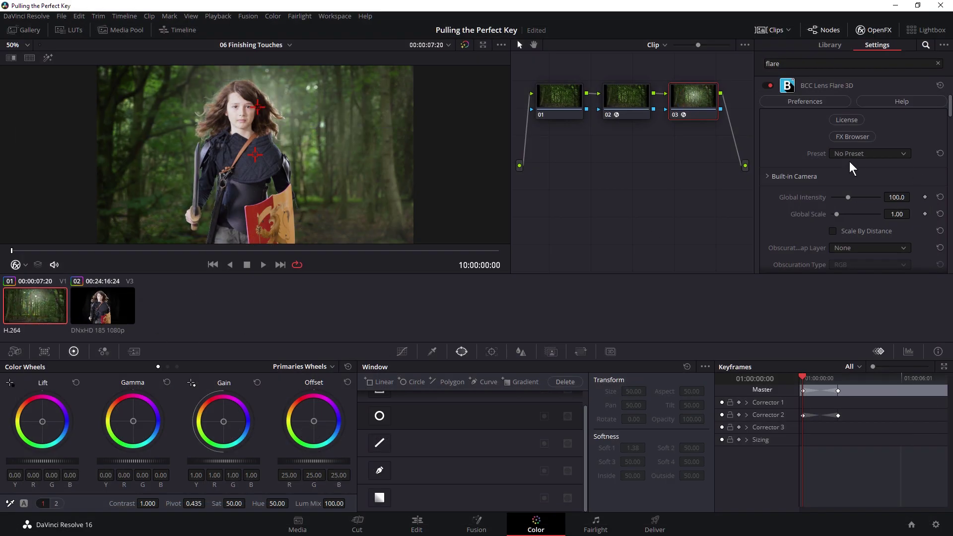
# - Select clip 02, the keyed foreground, and enable Light Wrap Edge in its BCC Primatte Studio effect
pyautogui.click(103, 313)
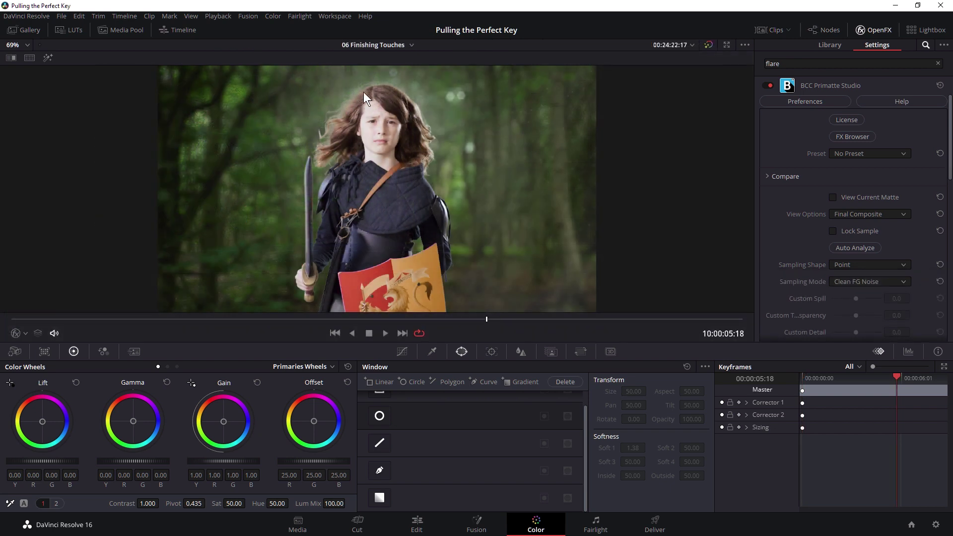
pyautogui.moveTo(949, 133); pyautogui.dragTo(941, 242)
pyautogui.scroll(-3, 939, 237)
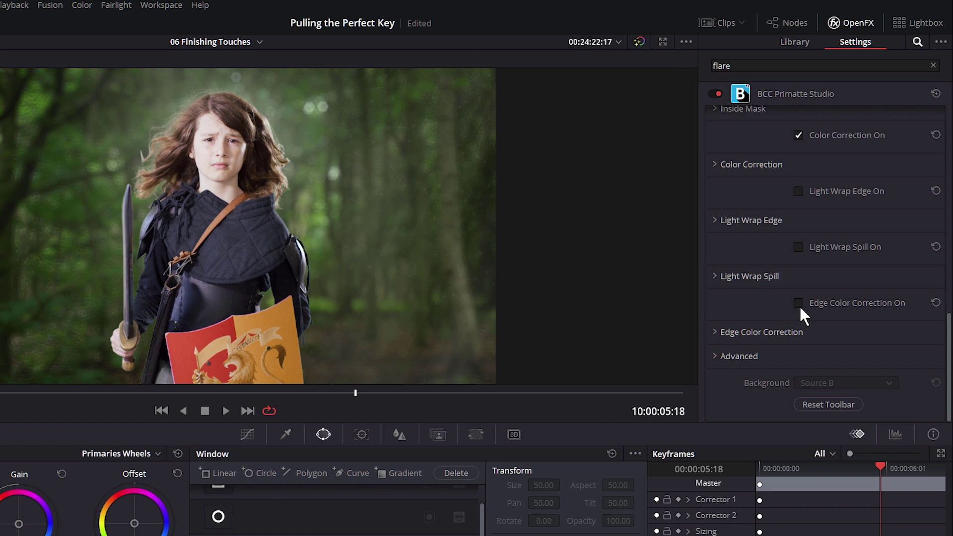
pyautogui.click(798, 191)
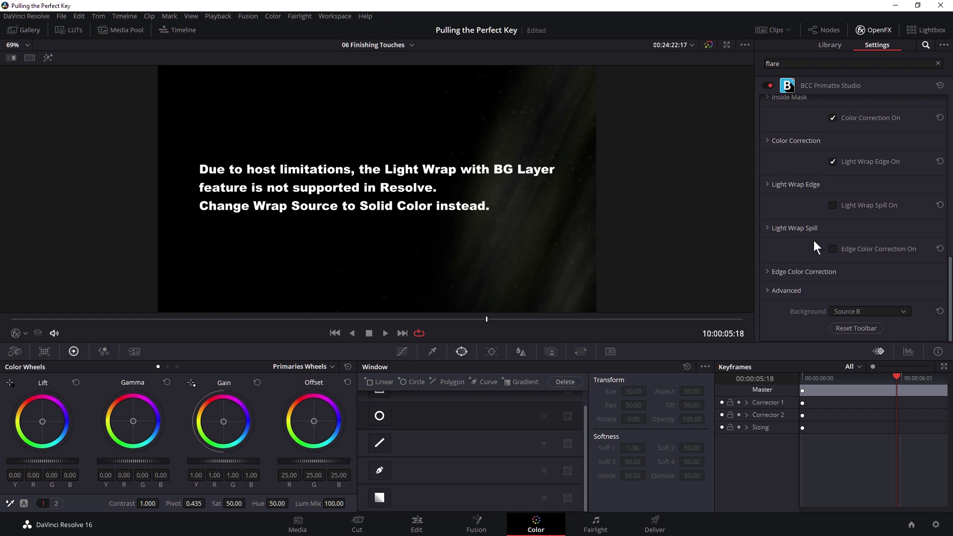
# - Set the Wrap Source of the Light Wrap Edge to Solid Color
pyautogui.click(789, 184)
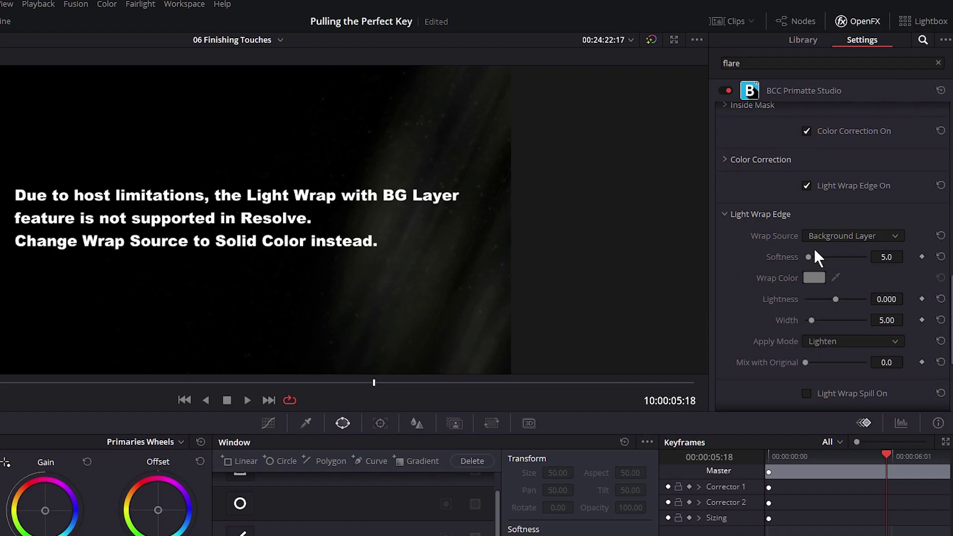
pyautogui.click(846, 237)
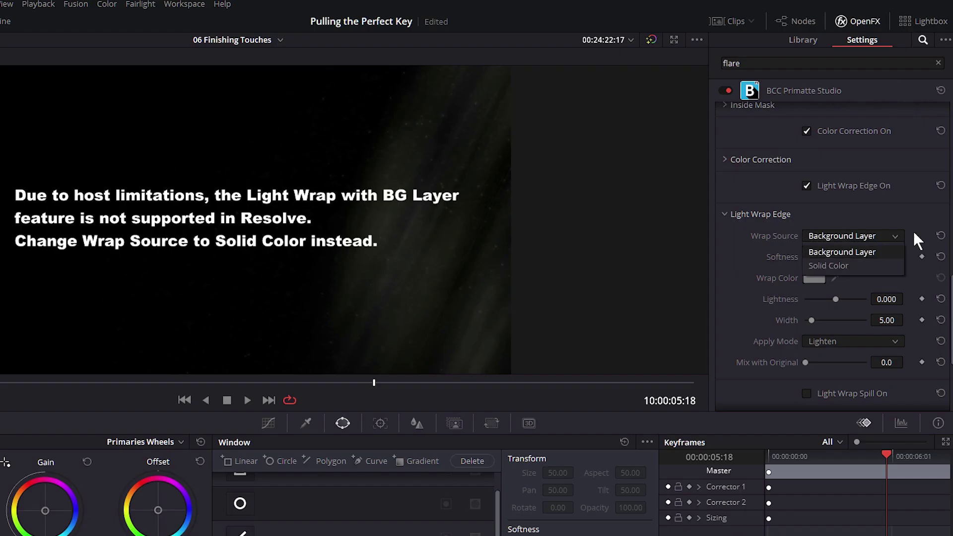
pyautogui.click(839, 266)
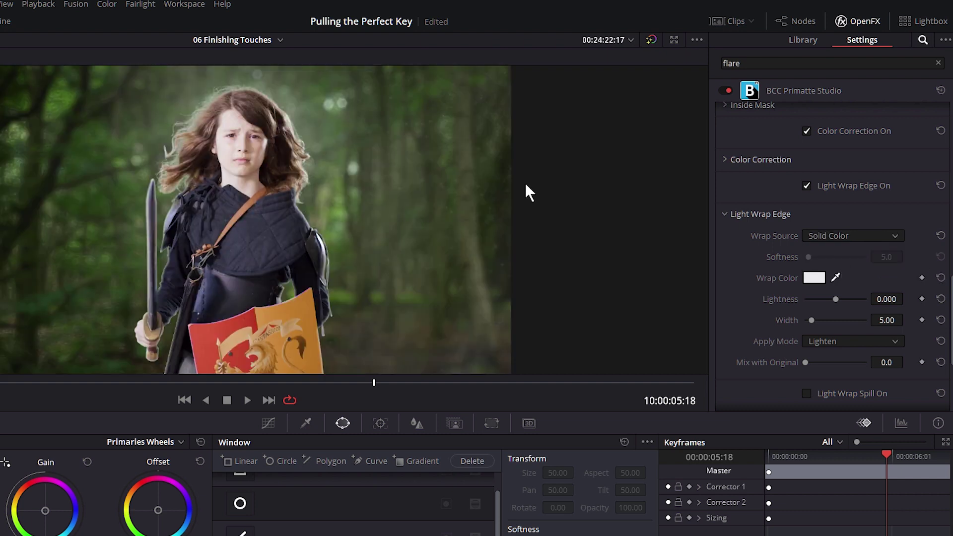
# - Compare the hair edges up close with the white Light Wrap Edge disabled and enabled
pyautogui.scroll(5, 288, 159)
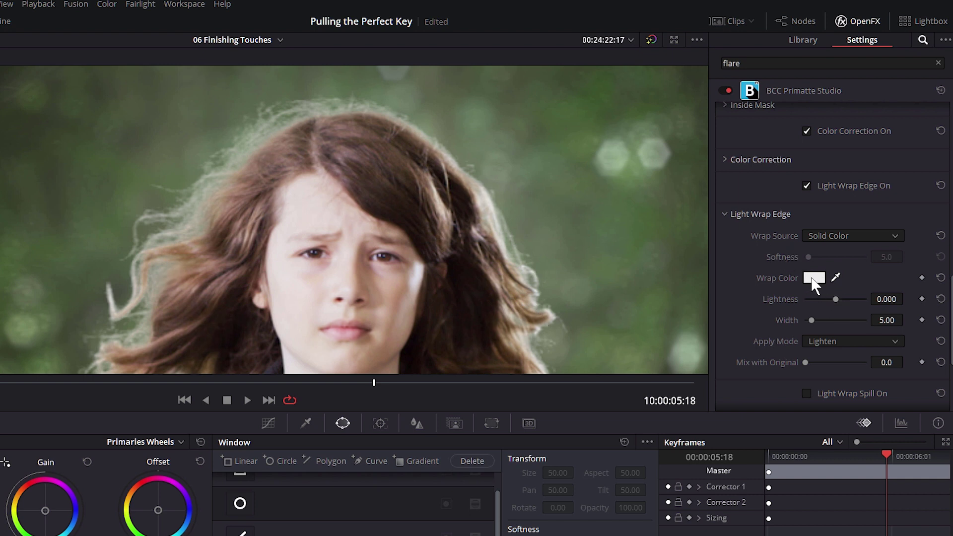
pyautogui.click(807, 185)
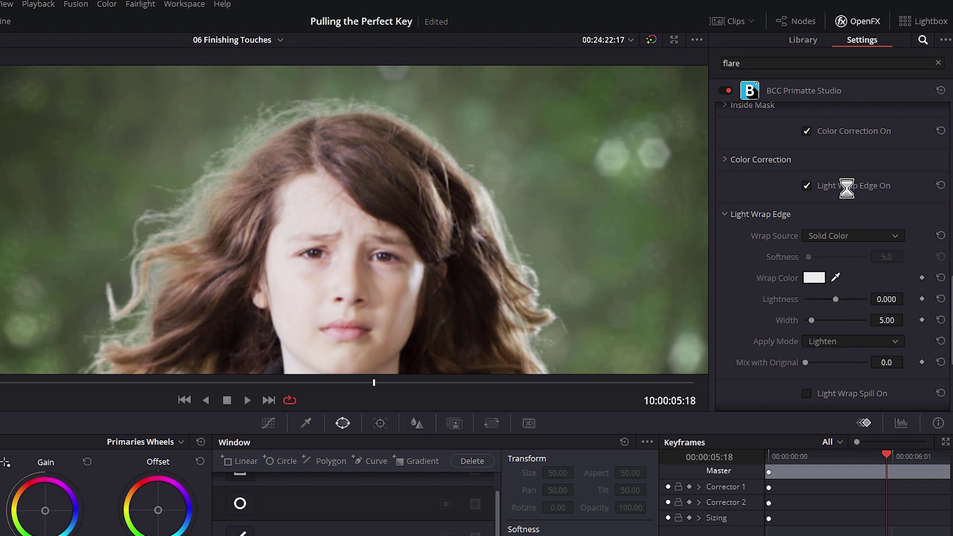
pyautogui.click(805, 187)
pyautogui.scroll(-5, 427, 285)
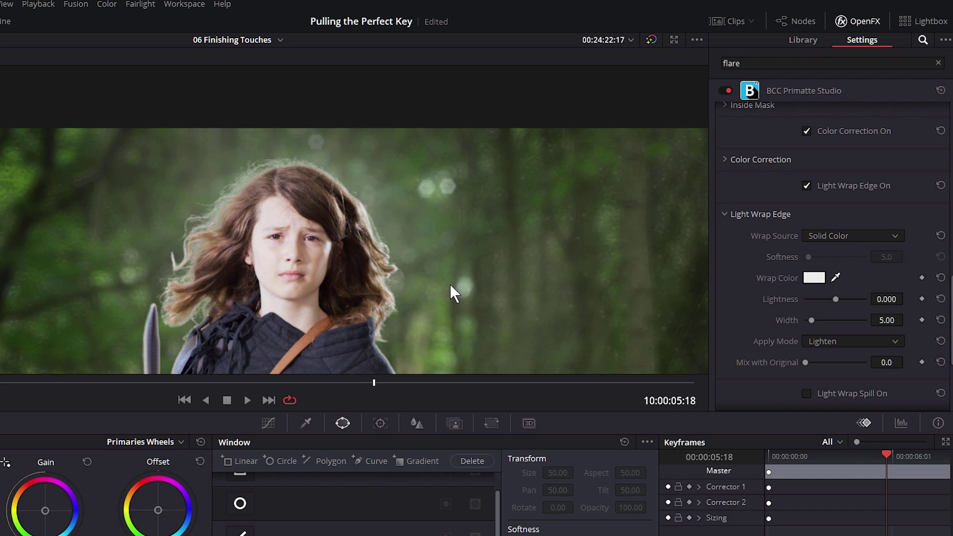
# - Sample the edge Wrap Color from the bright green highlight in the forest background and lower Lightness to about -0.37
pyautogui.click(836, 276)
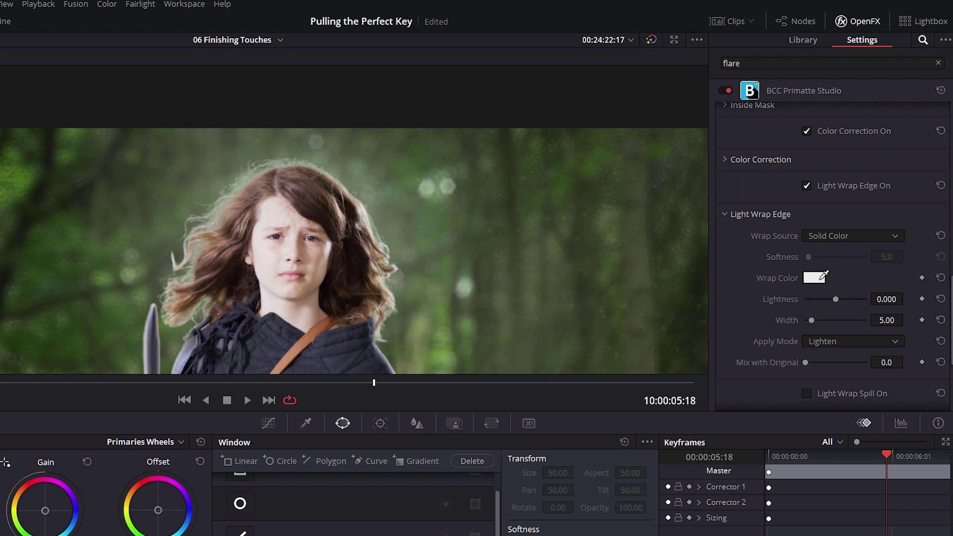
pyautogui.click(431, 186)
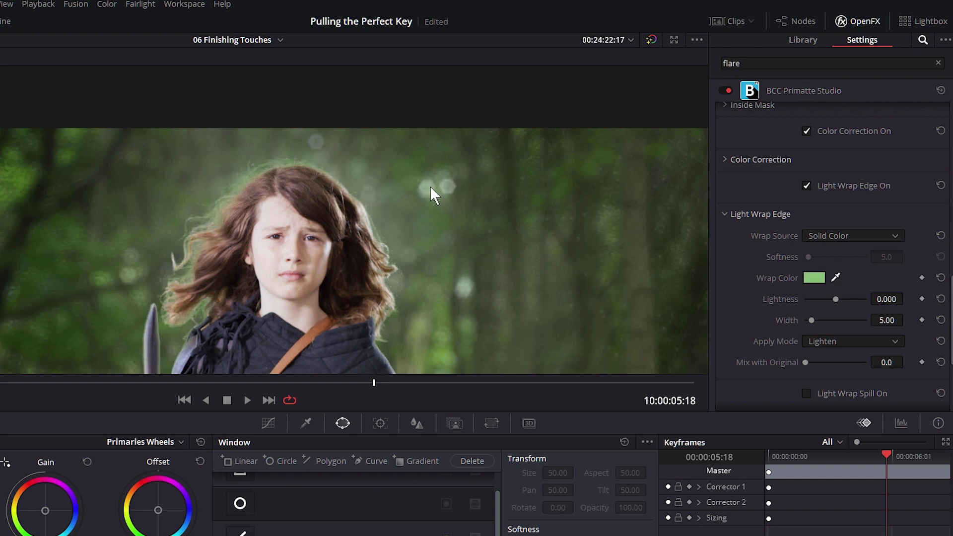
pyautogui.moveTo(836, 299)
pyautogui.mouseDown()
pyautogui.moveTo(853, 296)
pyautogui.moveTo(806, 303)
pyautogui.moveTo(823, 302)
pyautogui.mouseUp()
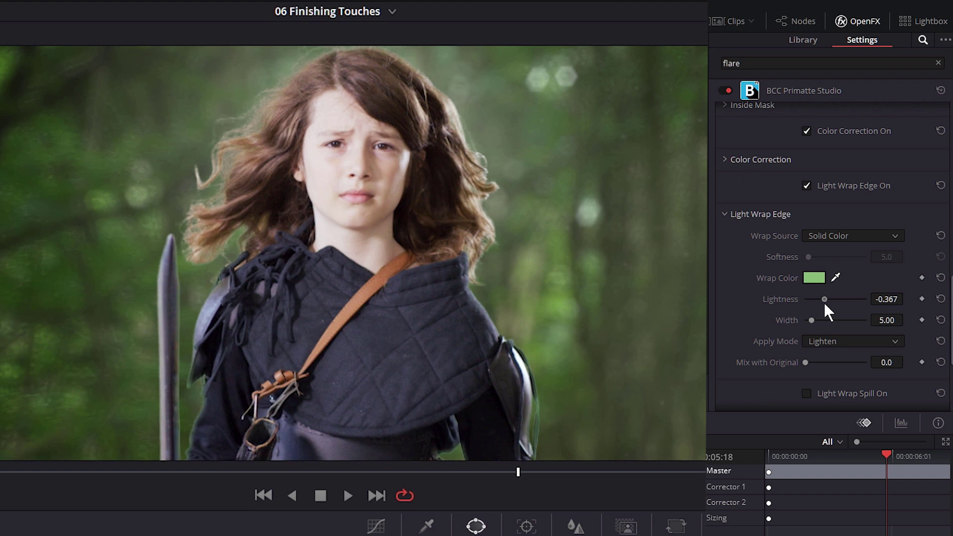
pyautogui.moveTo(825, 304); pyautogui.dragTo(826, 303)
# - Raise the edge wrap's Lightness to 0.918, try a Width of 24.55, and reset the Width to its default
pyautogui.scroll(3, 340, 164)
pyautogui.moveTo(340, 162); pyautogui.dragTo(356, 360)
pyautogui.moveTo(826, 299); pyautogui.dragTo(864, 293)
pyautogui.moveTo(811, 320); pyautogui.dragTo(835, 320)
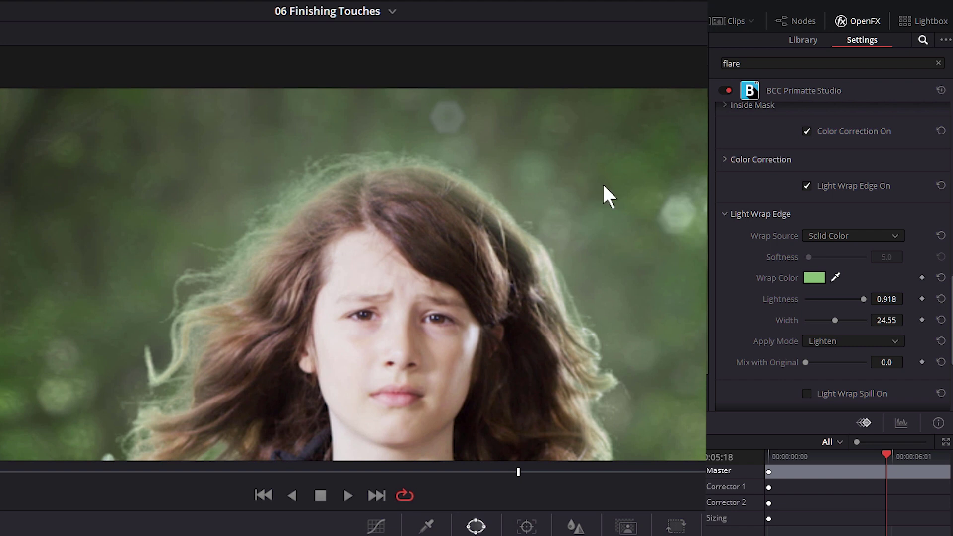
pyautogui.click(940, 321)
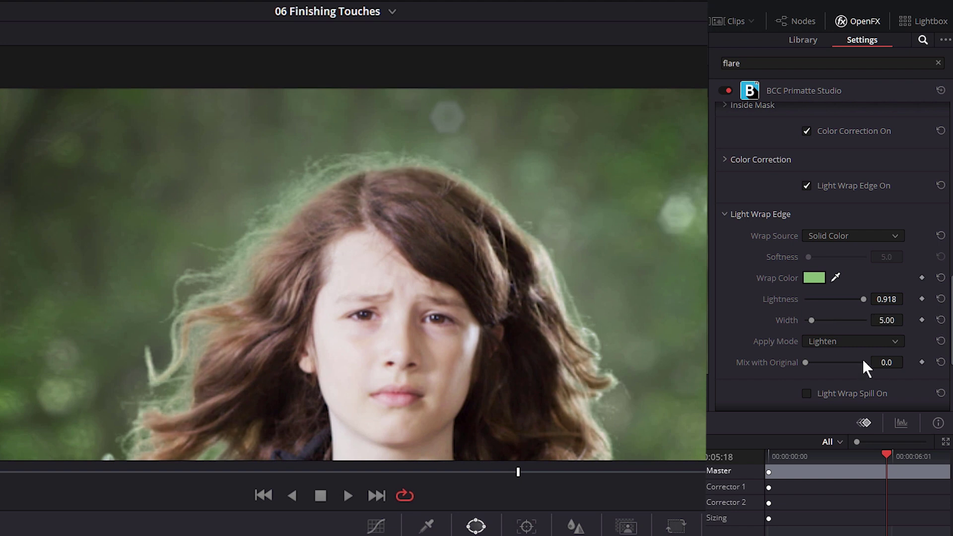
# - Change the Light Wrap Edge's Apply Mode to Screen and inspect the hair edges
pyautogui.click(825, 342)
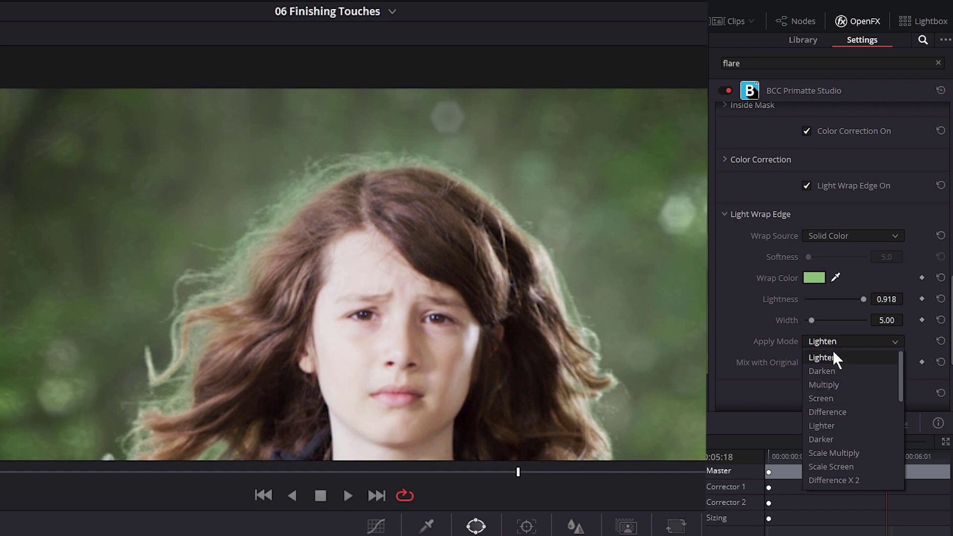
pyautogui.click(855, 397)
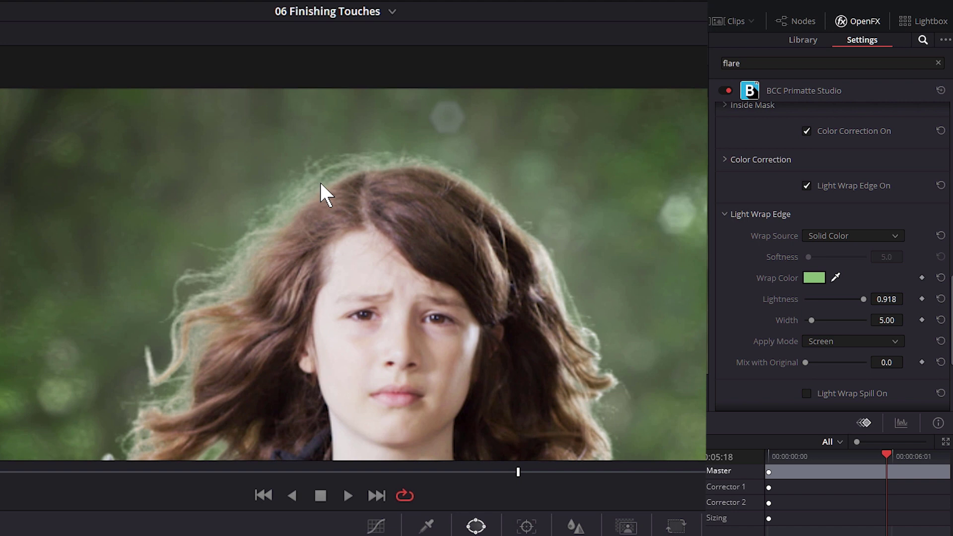
pyautogui.scroll(-3, 252, 284)
pyautogui.scroll(3, 352, 225)
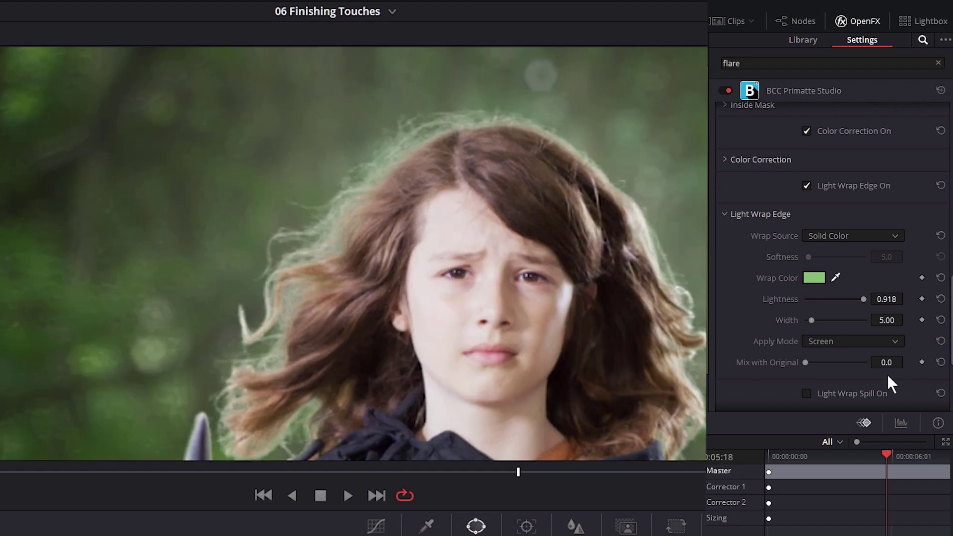
# - Try the edge wrap's Mix with Original at 100 and 0, and settle on 55.1
pyautogui.moveTo(805, 363); pyautogui.dragTo(930, 360)
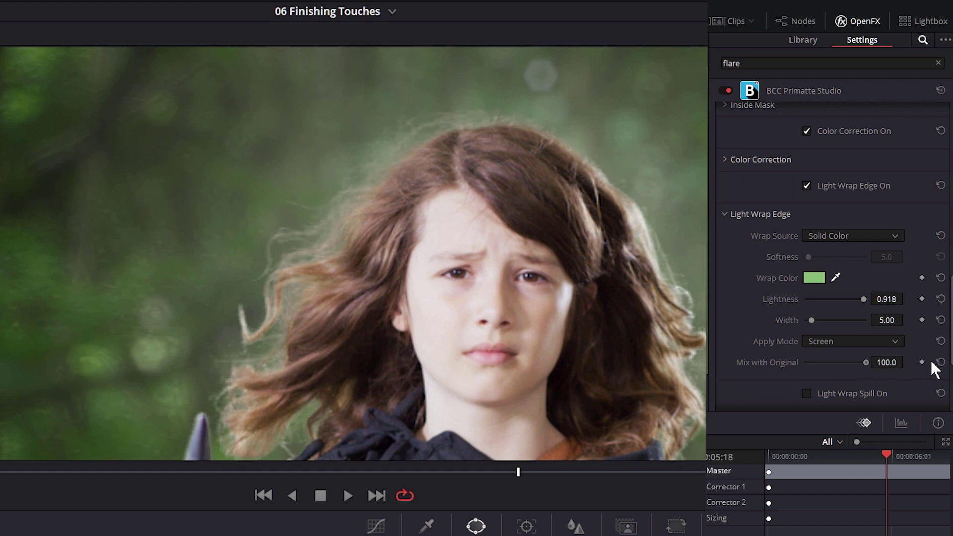
pyautogui.moveTo(865, 364); pyautogui.dragTo(727, 368)
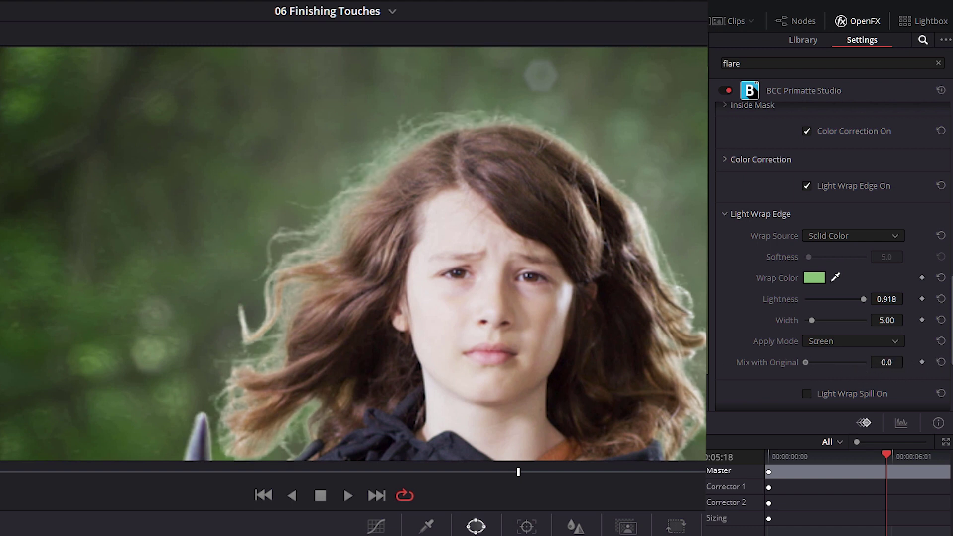
pyautogui.hotkey('ctrl', 'z')
pyautogui.moveTo(865, 365); pyautogui.dragTo(836, 378)
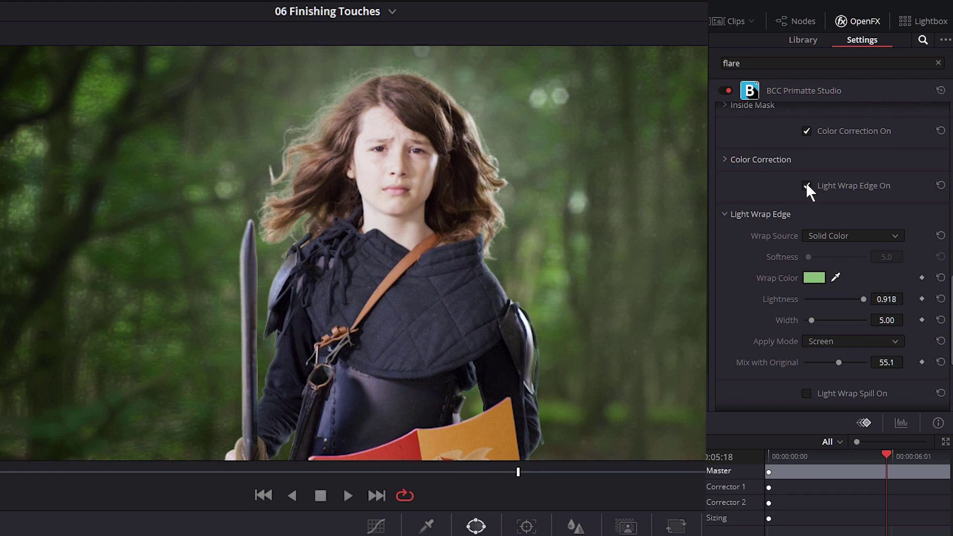
# - Compare the composite with the Screen-mode Light Wrap Edge disabled and enabled
pyautogui.click(806, 184)
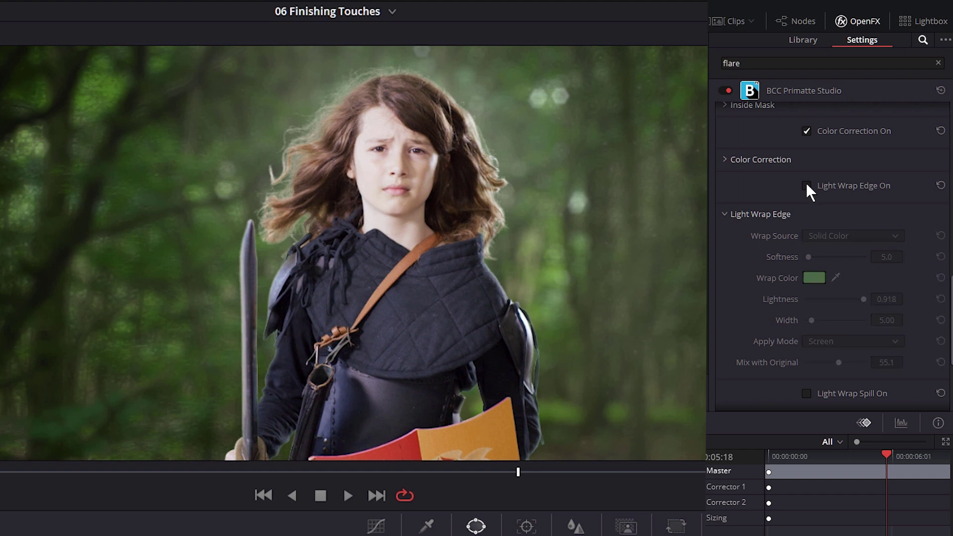
pyautogui.click(806, 184)
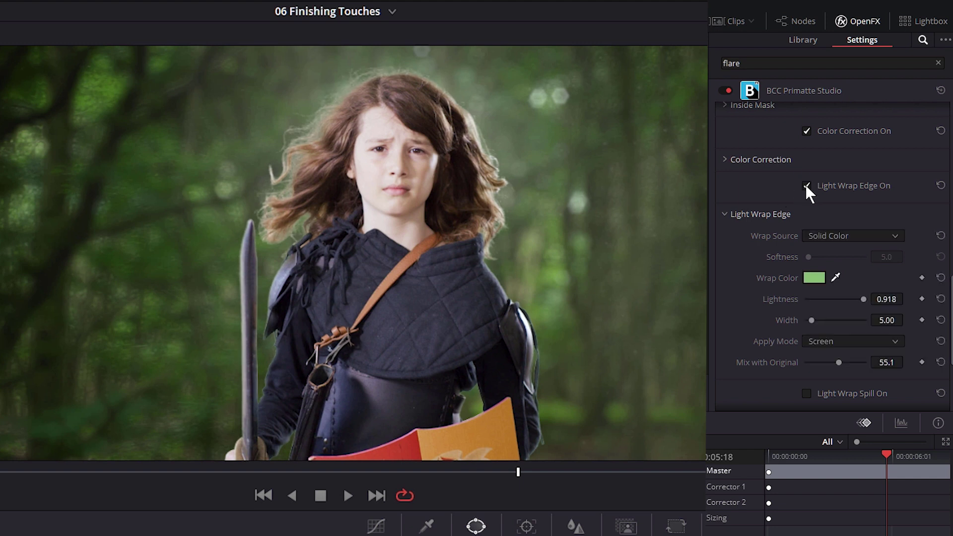
pyautogui.click(806, 185)
pyautogui.click(805, 186)
# - Change the Light Wrap Edge's Apply Mode to Multiply and reduce its Lightness to -0.449
pyautogui.scroll(3, 266, 374)
pyautogui.click(843, 339)
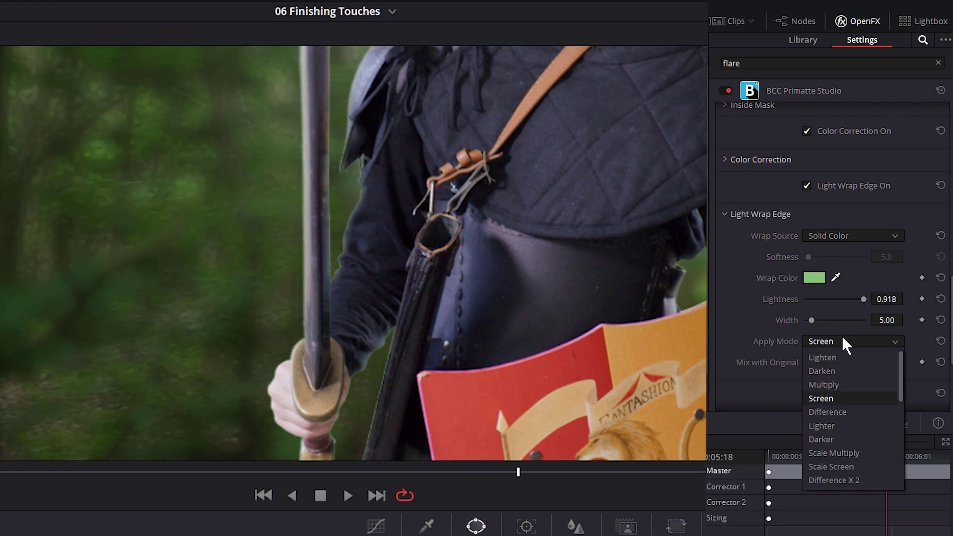
pyautogui.click(831, 386)
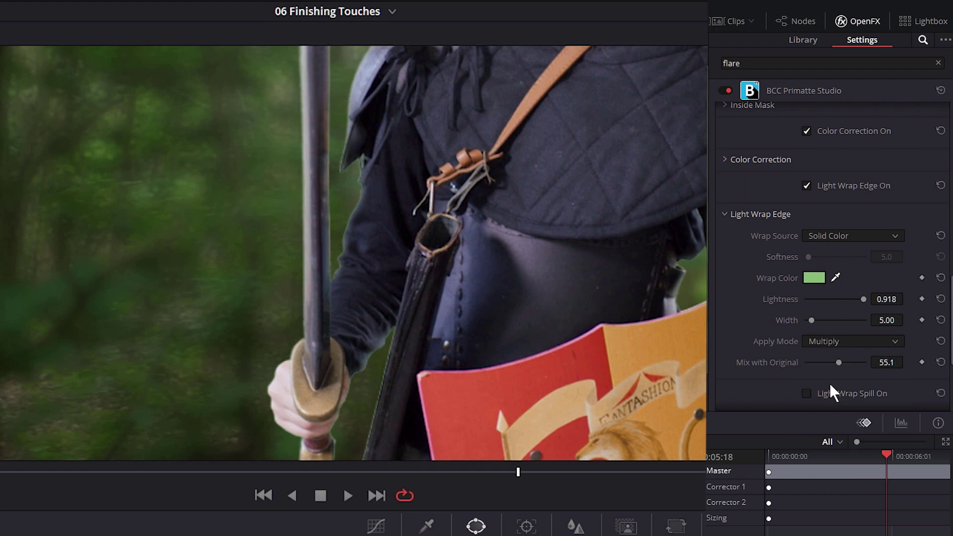
pyautogui.scroll(-3, 527, 153)
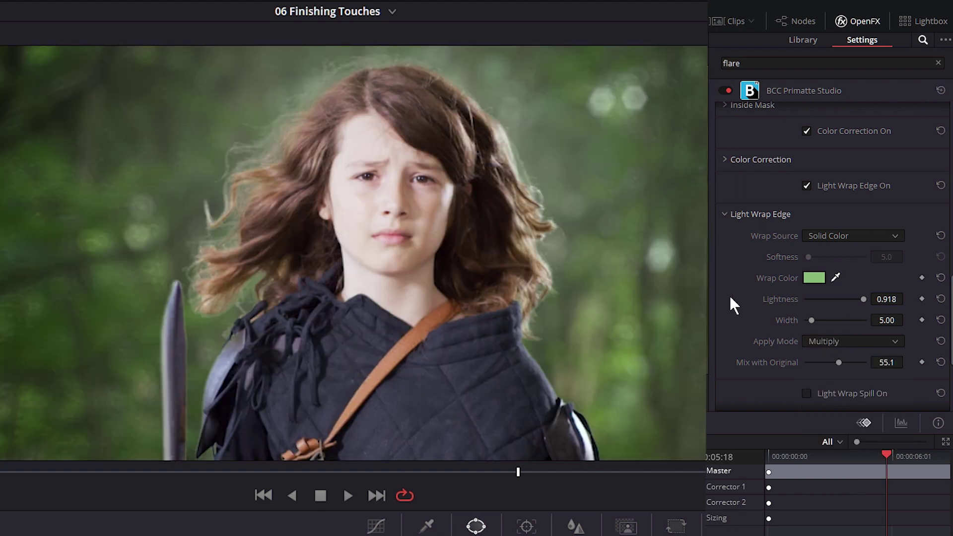
pyautogui.moveTo(859, 297); pyautogui.dragTo(822, 297)
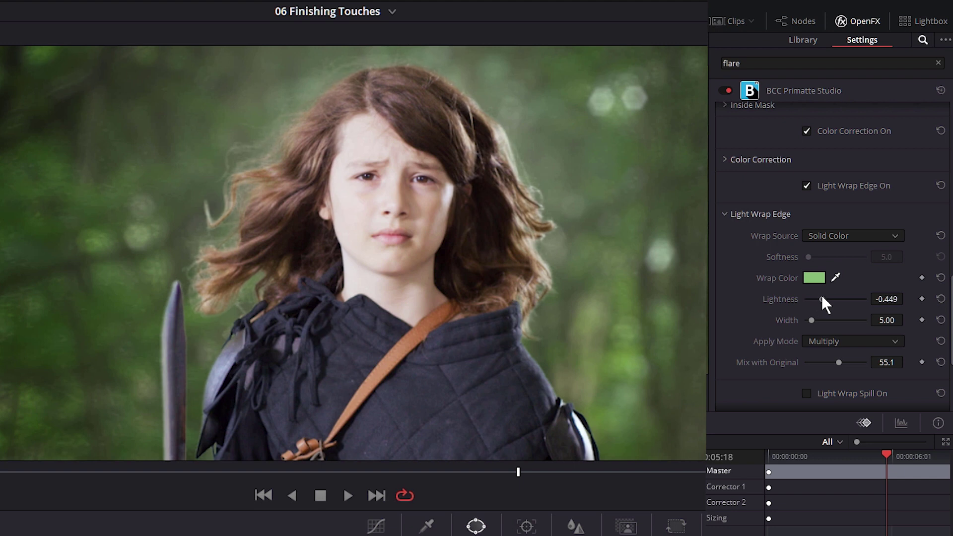
# - Compare the subject's edges with the Multiply-mode Light Wrap Edge disabled and enabled
pyautogui.click(806, 183)
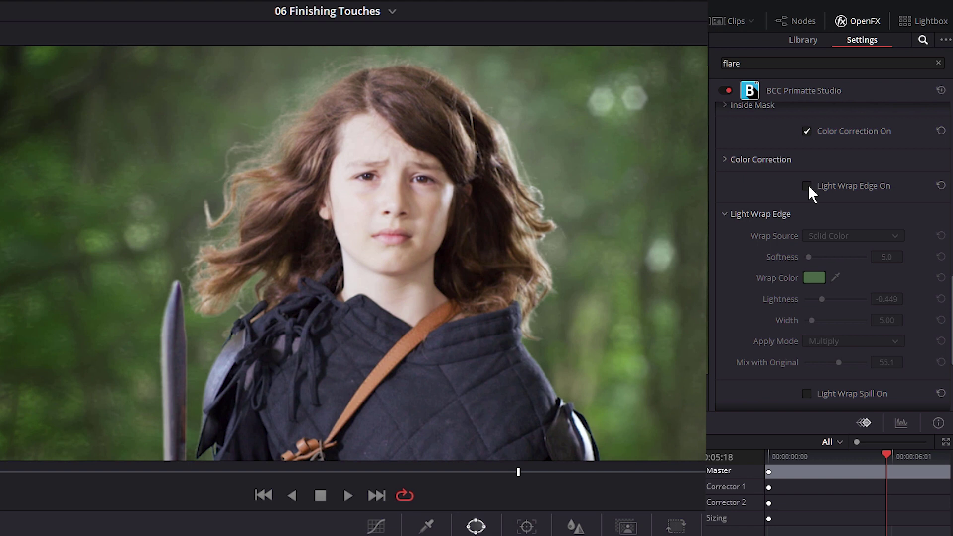
pyautogui.click(809, 184)
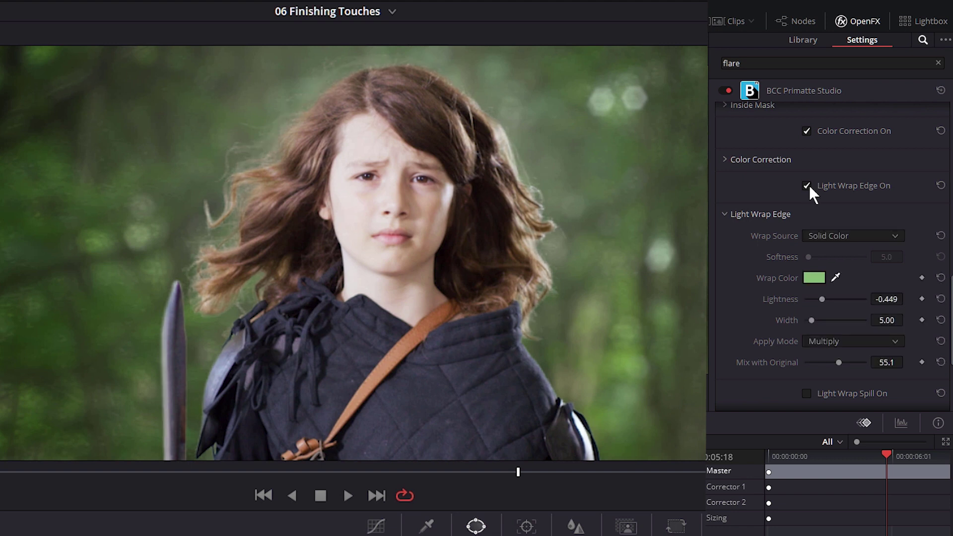
pyautogui.click(809, 185)
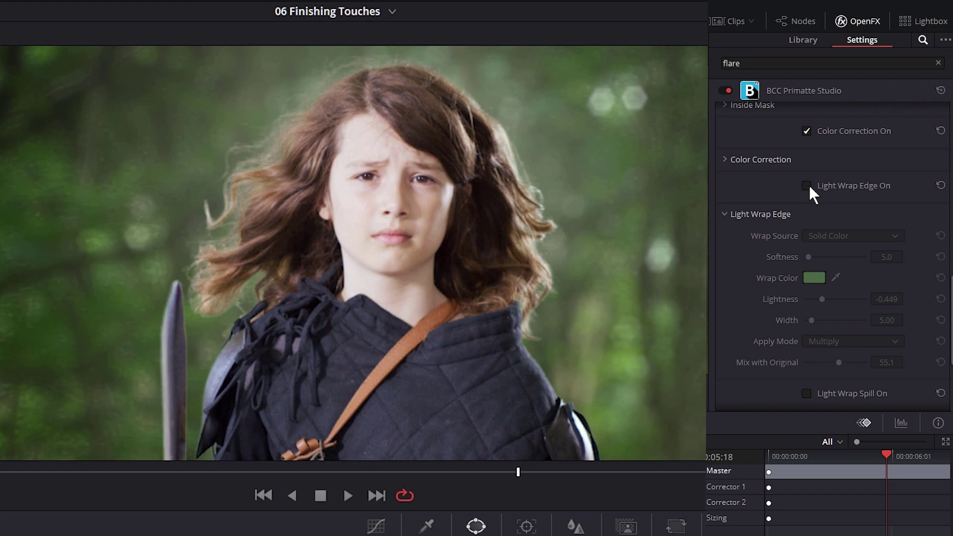
pyautogui.click(810, 185)
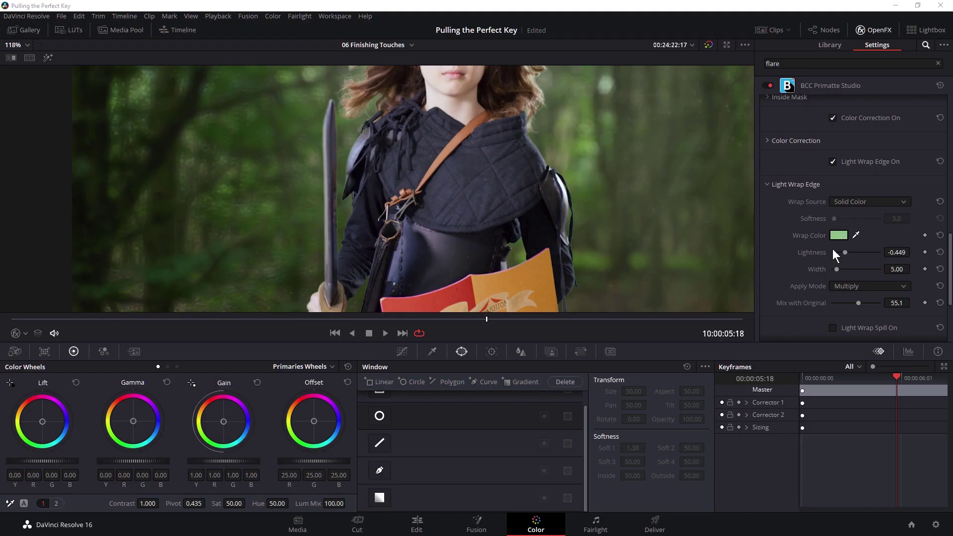
# - Set the edge Wrap Color to the dark green #464934 by picking it on screen from the forest background
pyautogui.click(814, 278)
pyautogui.moveTo(499, 162); pyautogui.dragTo(251, 99)
pyautogui.click(154, 202)
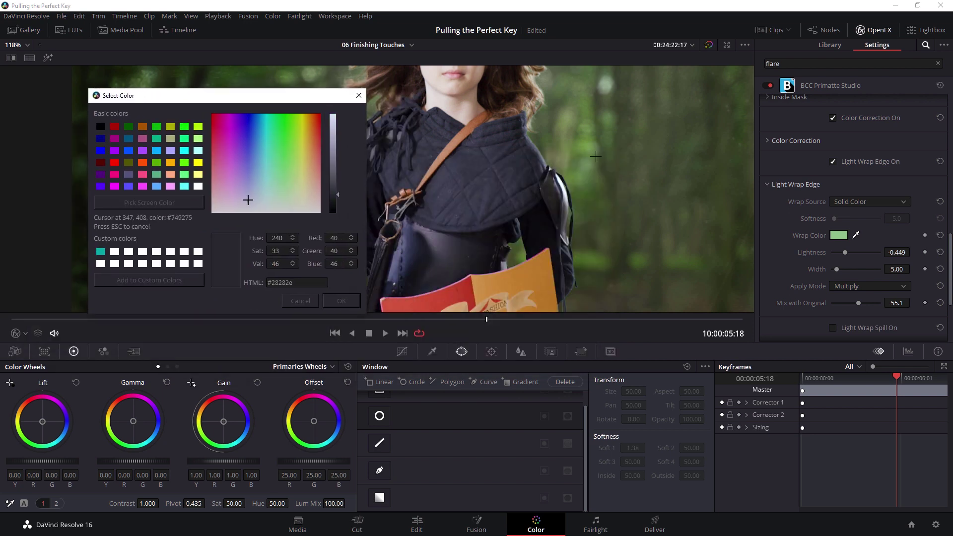
pyautogui.click(621, 192)
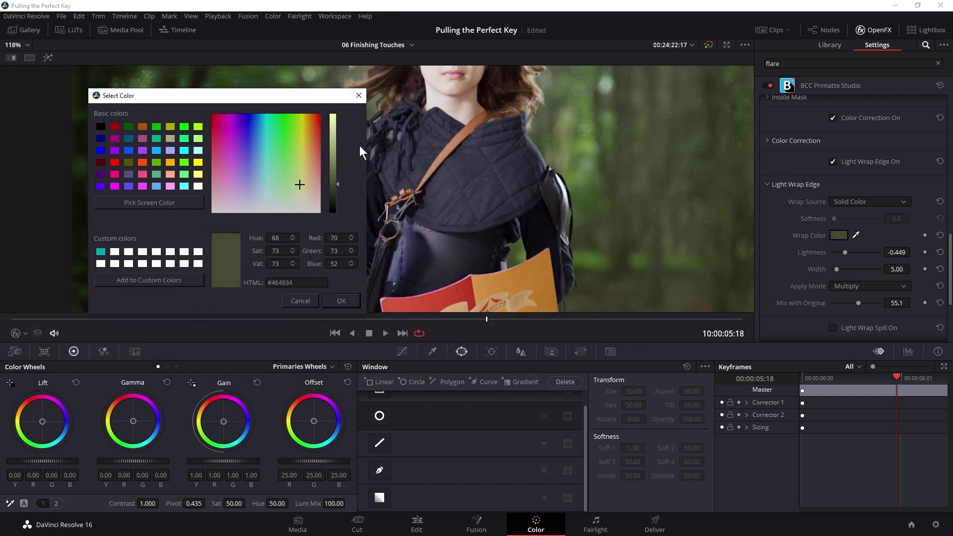
pyautogui.click(359, 296)
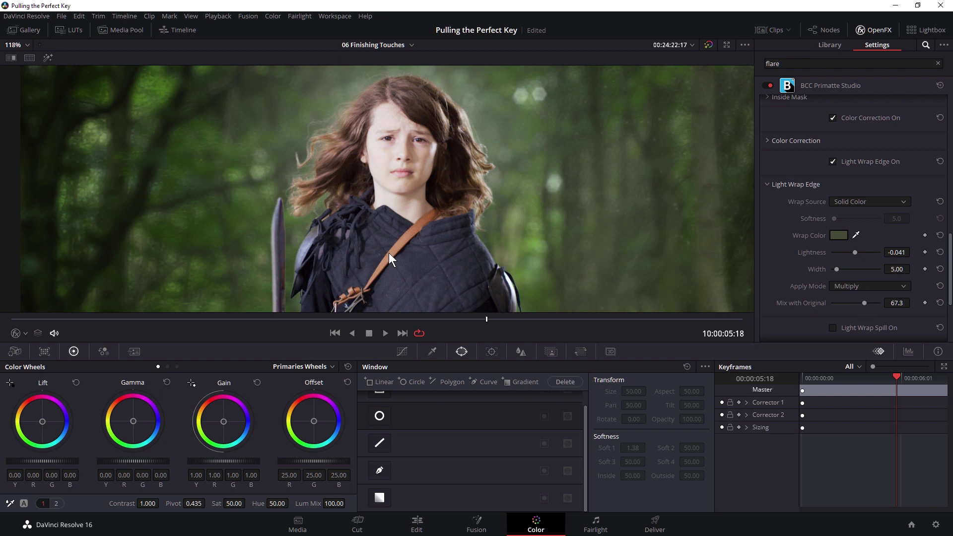
# - Collapse the Light Wrap Edge settings, enable Light Wrap Spill and expand its settings
pyautogui.click(783, 186)
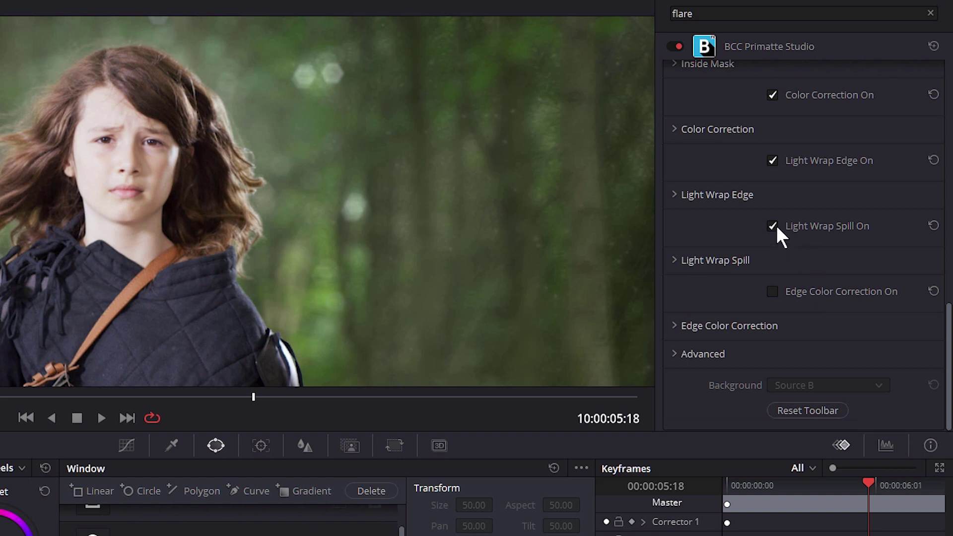
pyautogui.click(675, 259)
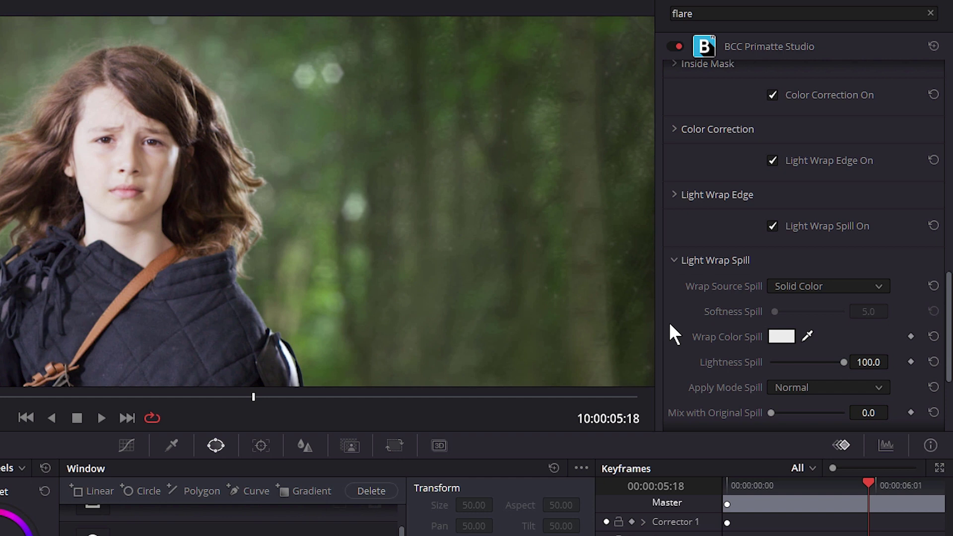
# - Try Background Layer as the Light Wrap Spill's Wrap Source and return it to Solid Color
pyautogui.scroll(-3, 668, 316)
pyautogui.click(879, 197)
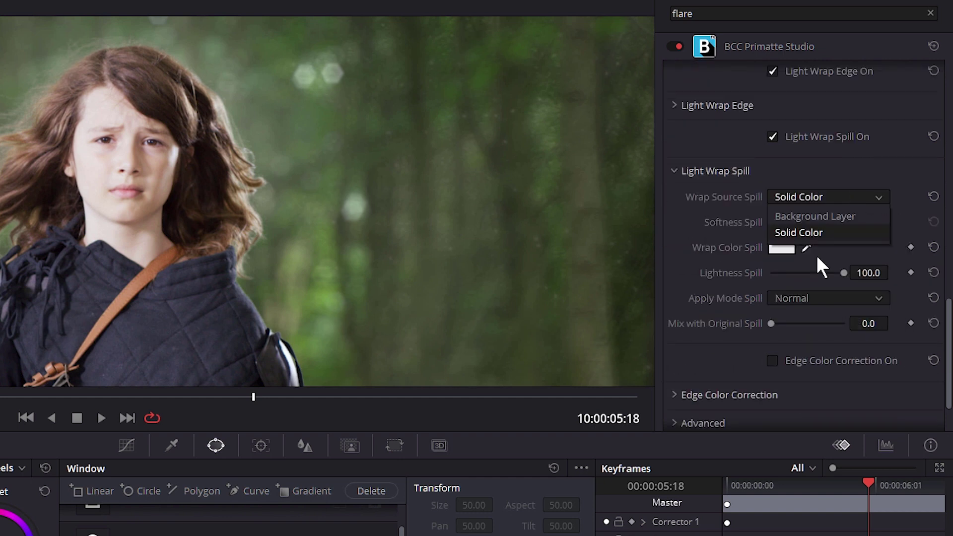
pyautogui.click(812, 216)
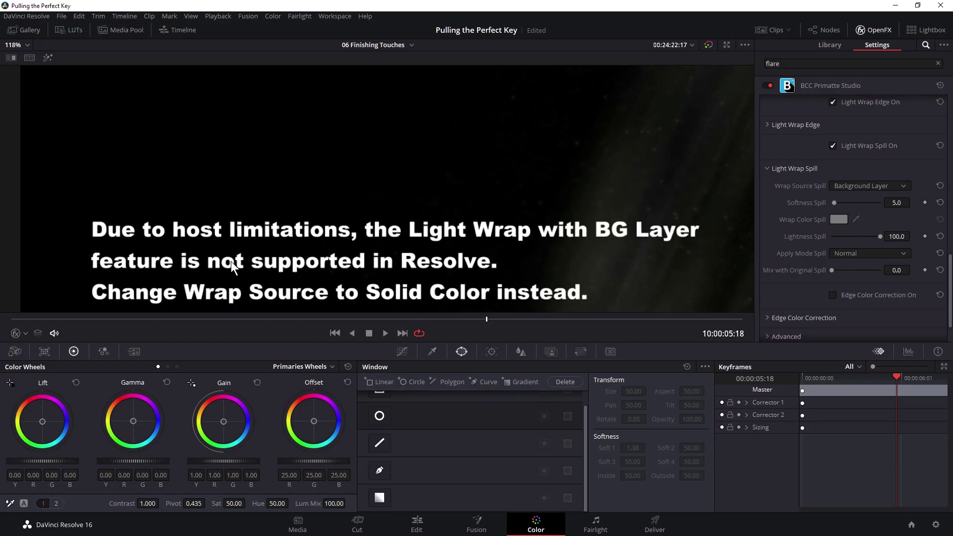
pyautogui.click(871, 185)
pyautogui.click(866, 210)
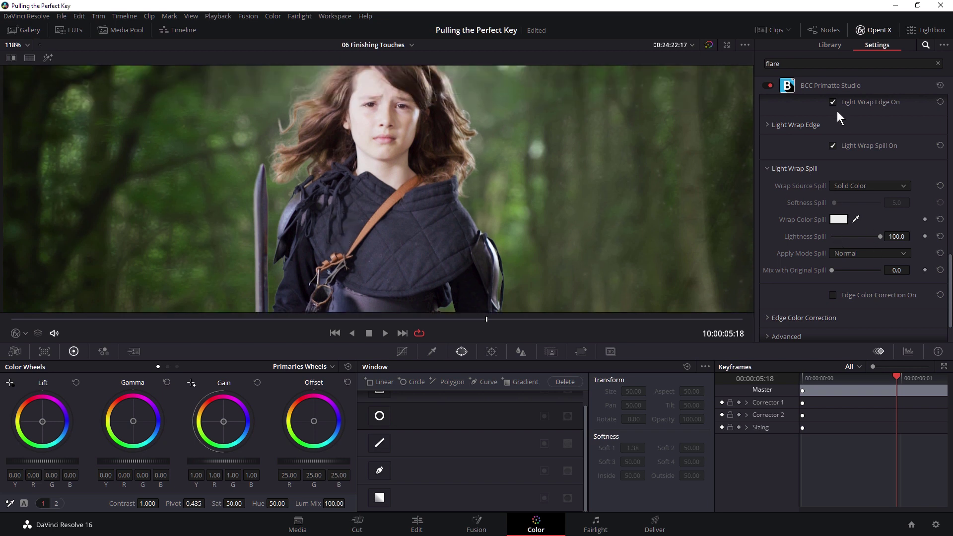
# - Set the Light Wrap Spill's Wrap Color to dark green #38472d by picking it on screen, with Lightness Spill at 0.0
pyautogui.click(838, 219)
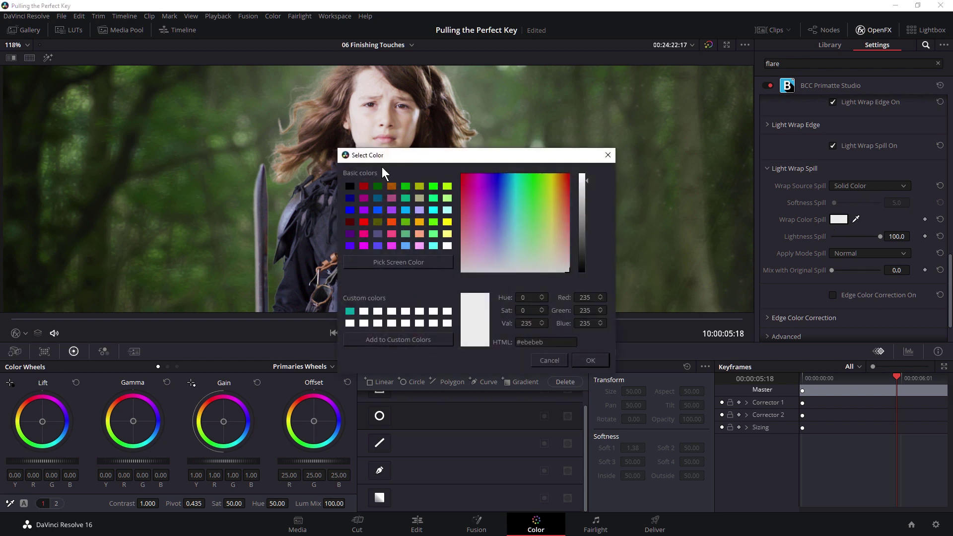
pyautogui.click(410, 261)
pyautogui.click(322, 321)
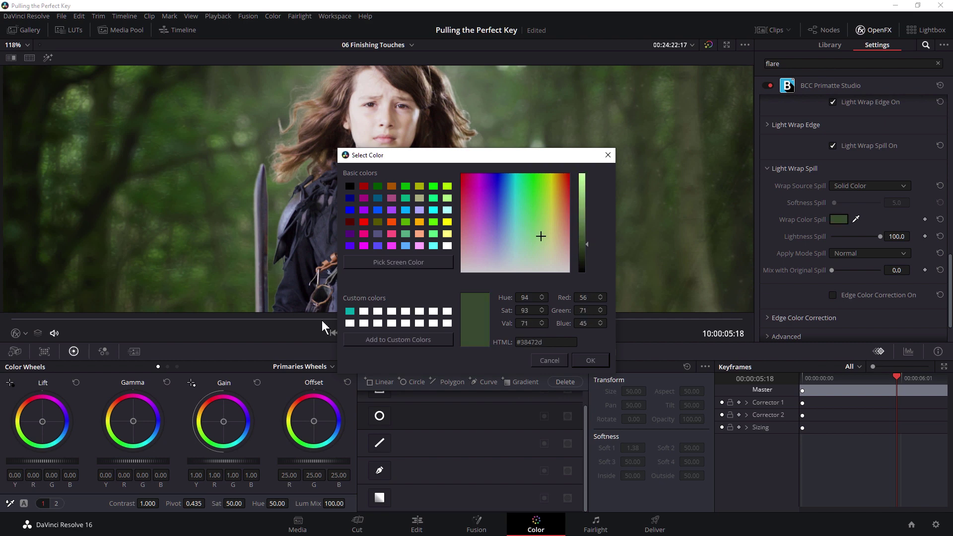
pyautogui.click(591, 361)
# - Compare the subject's hair and edges with Light Wrap Spill disabled and enabled
pyautogui.click(833, 145)
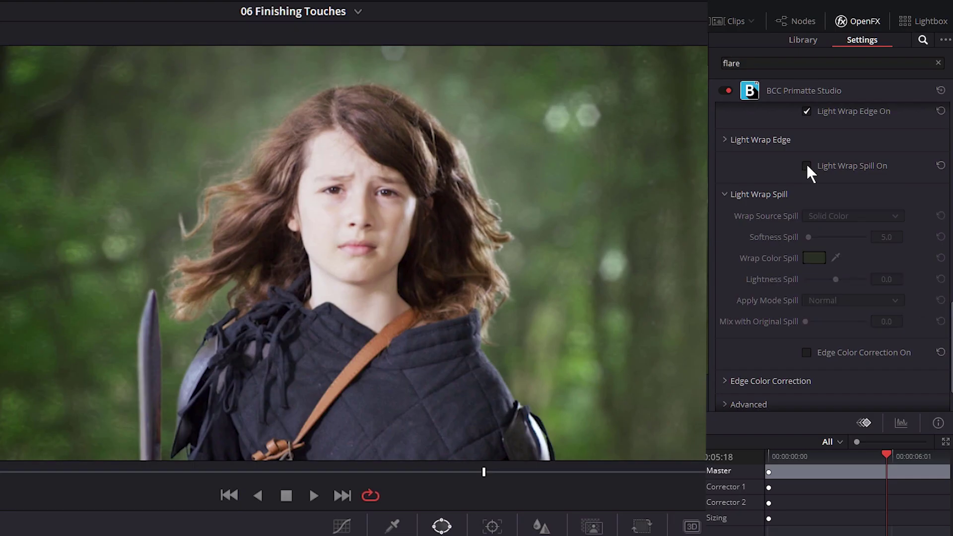
pyautogui.click(805, 166)
pyautogui.scroll(6, 206, 151)
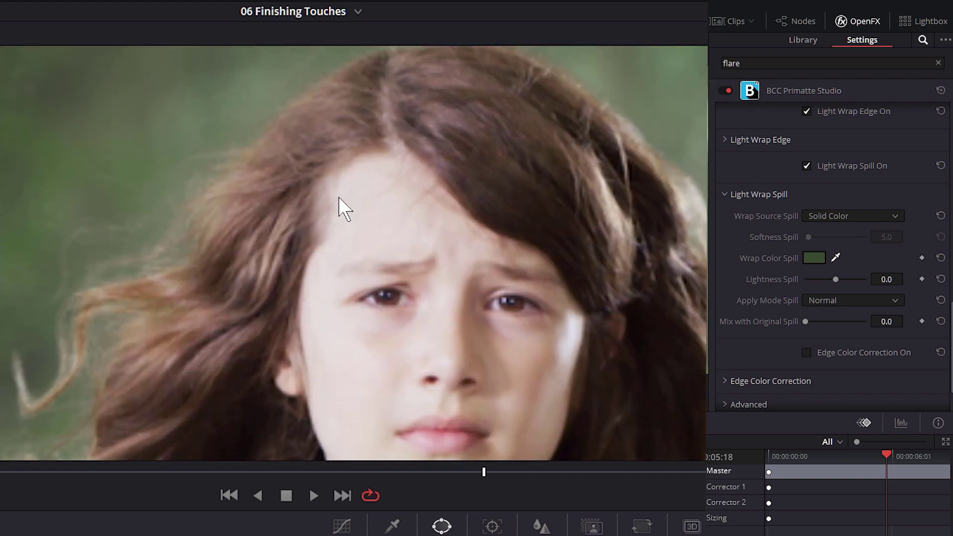
pyautogui.moveTo(341, 206); pyautogui.dragTo(345, 304)
pyautogui.click(807, 165)
pyautogui.click(807, 166)
pyautogui.click(806, 166)
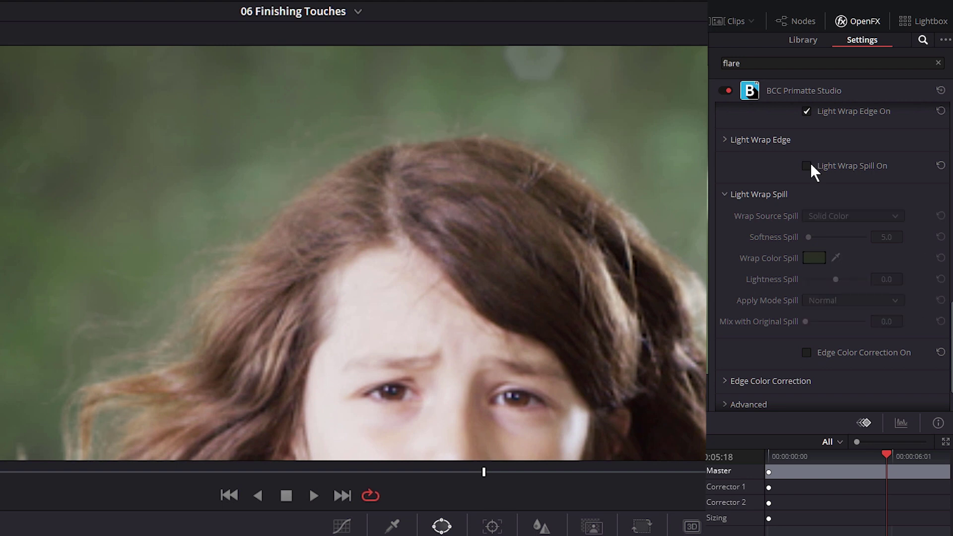
pyautogui.click(807, 166)
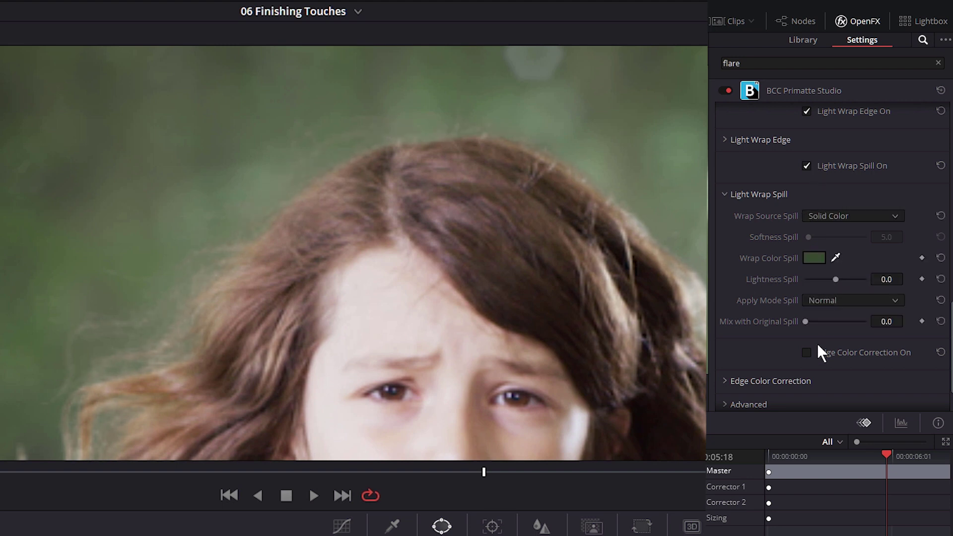
# - Raise the Light Wrap Spill's Mix with Original to 59.2 and collapse its settings
pyautogui.moveTo(803, 320); pyautogui.dragTo(840, 316)
pyautogui.scroll(-3, 377, 199)
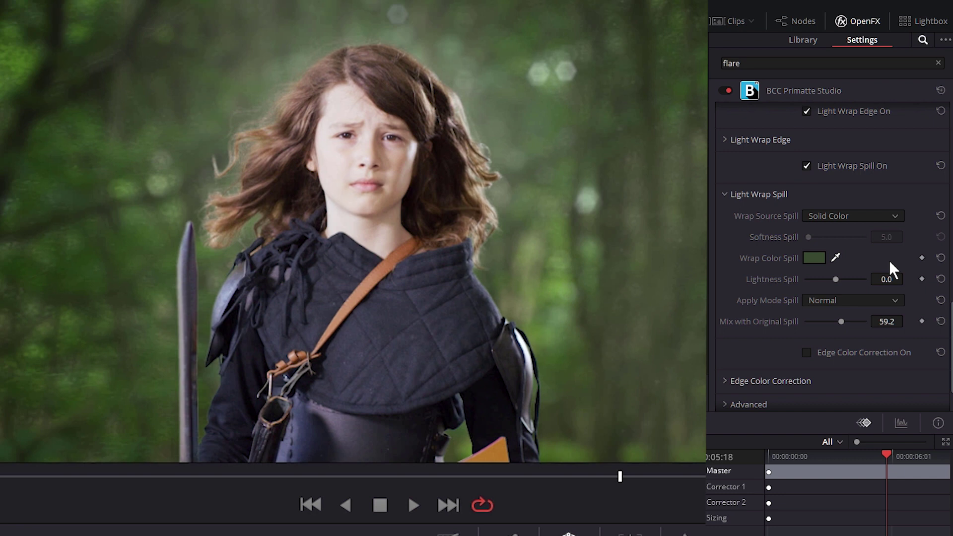
pyautogui.click(725, 194)
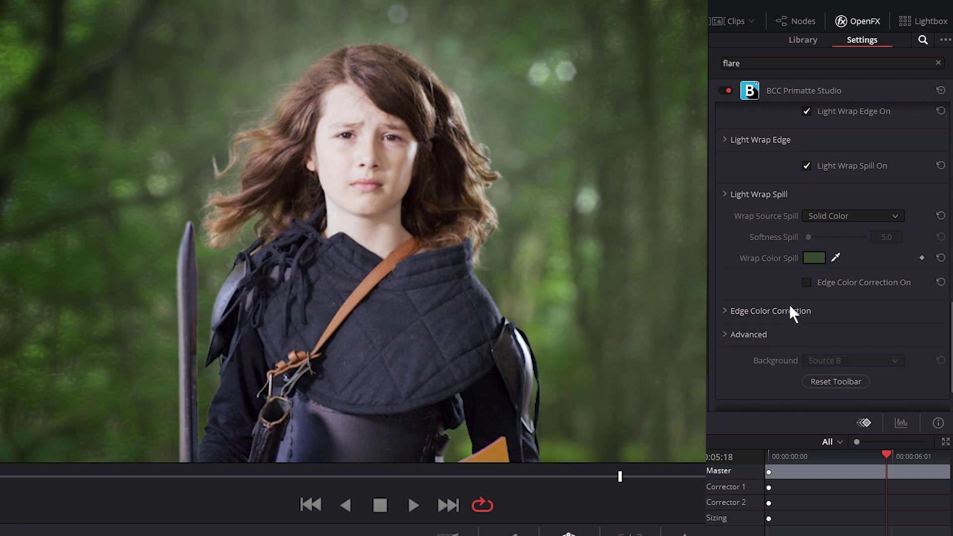
# - Enable Edge Color Correction and expand its settings
pyautogui.click(807, 293)
pyautogui.click(724, 323)
pyautogui.scroll(-5, 738, 331)
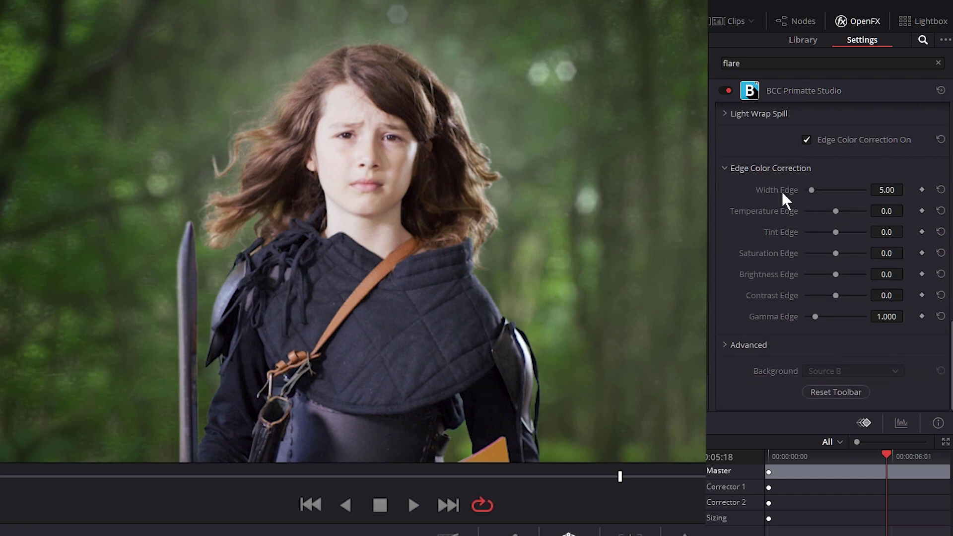
# - Try a Temperature Edge of -100.0 and check its effect around the subject's hair
pyautogui.moveTo(837, 210); pyautogui.dragTo(713, 199)
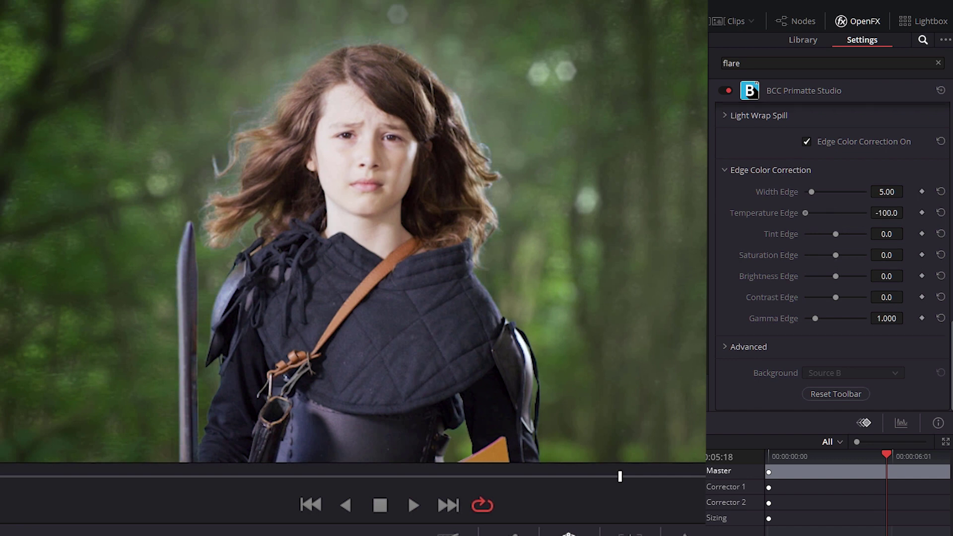
pyautogui.moveTo(806, 213); pyautogui.dragTo(866, 212)
pyautogui.hotkey('ctrl', 'z')
pyautogui.scroll(3, 319, 103)
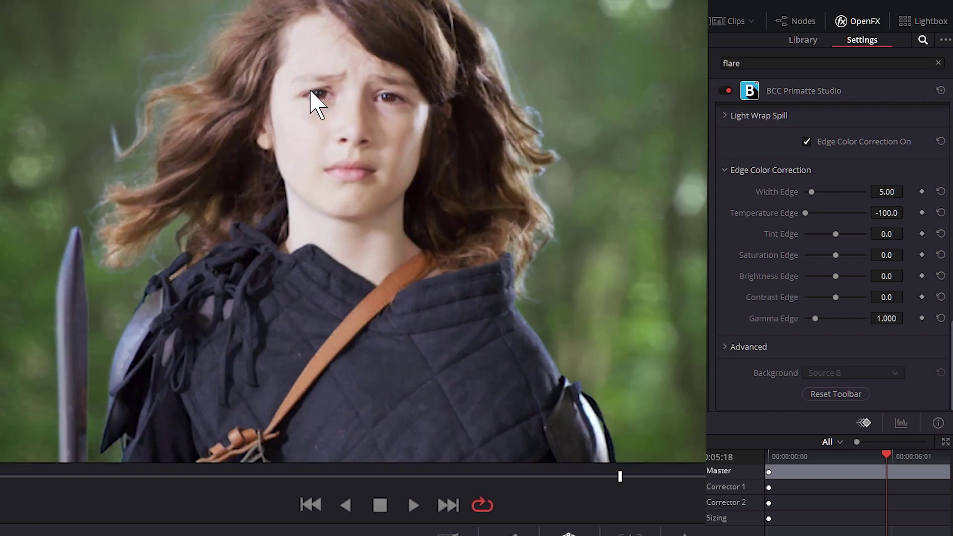
pyautogui.scroll(3, 287, 314)
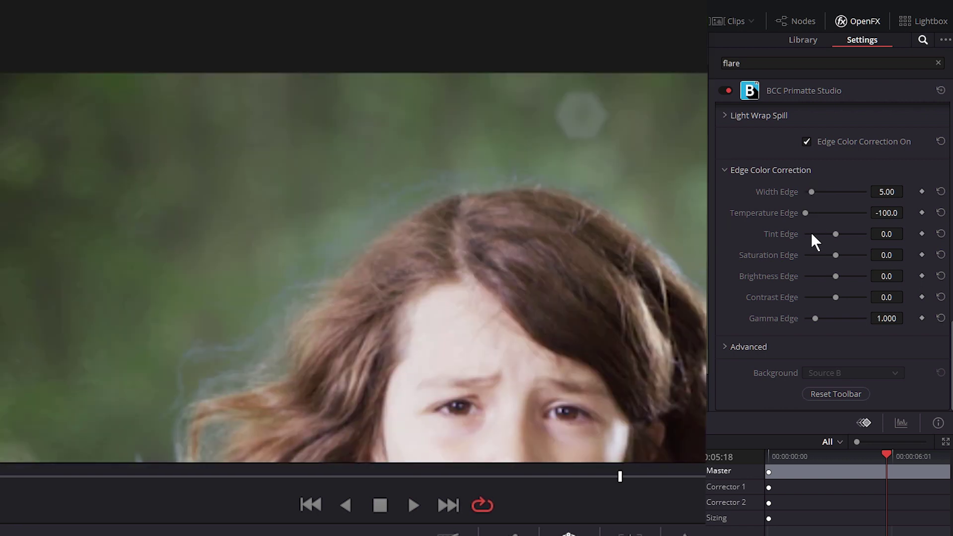
# - Reset the edge temperature and tint to 0.0, and disable and collapse Edge Color Correction
pyautogui.moveTo(806, 213); pyautogui.dragTo(866, 213)
pyautogui.hotkey('ctrl', 'z')
pyautogui.hotkey('ctrl', 'z')
pyautogui.click(940, 212)
pyautogui.click(940, 234)
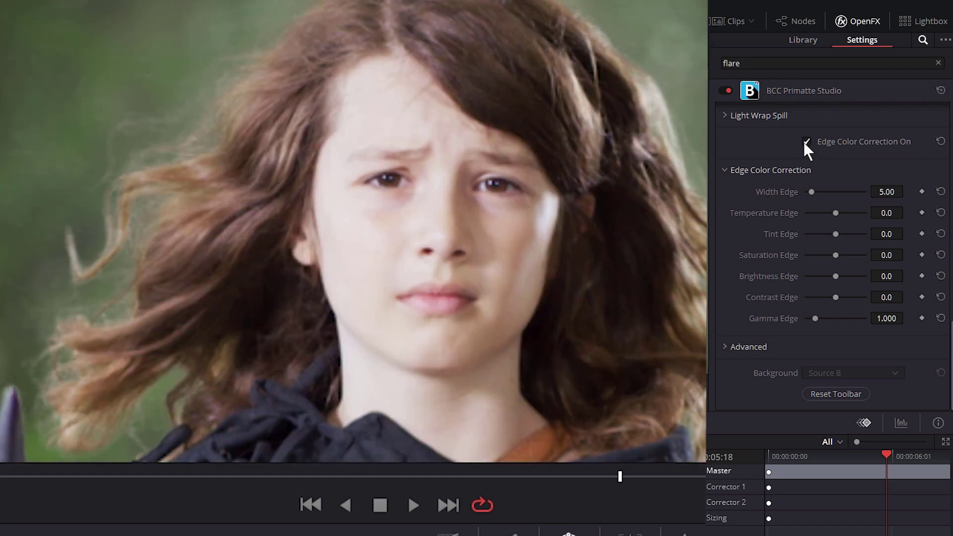
pyautogui.click(806, 142)
pyautogui.click(737, 171)
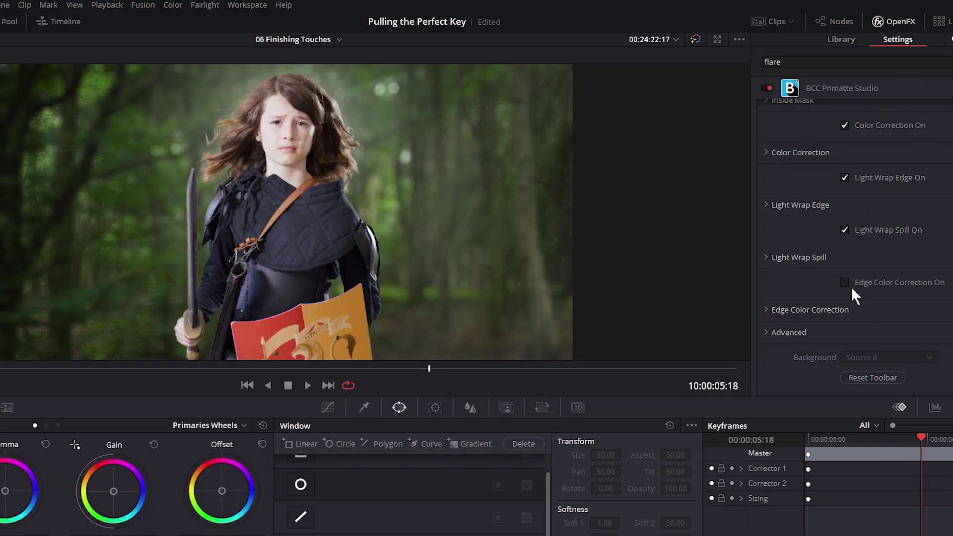
# - Go back one second in the clip and examine the composite's edges around the shield, hair, arm and clothing
pyautogui.click(844, 178)
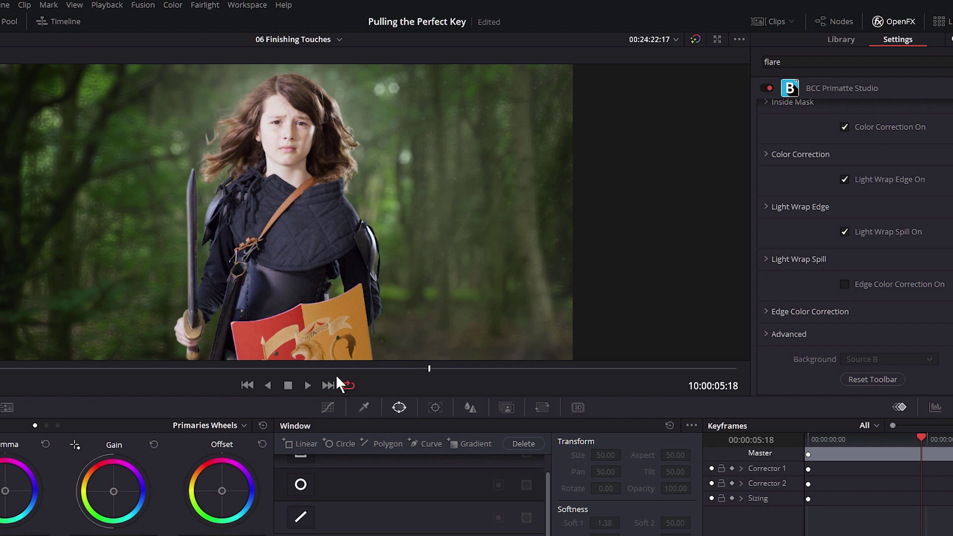
pyautogui.hotkey('shift', 'Left')
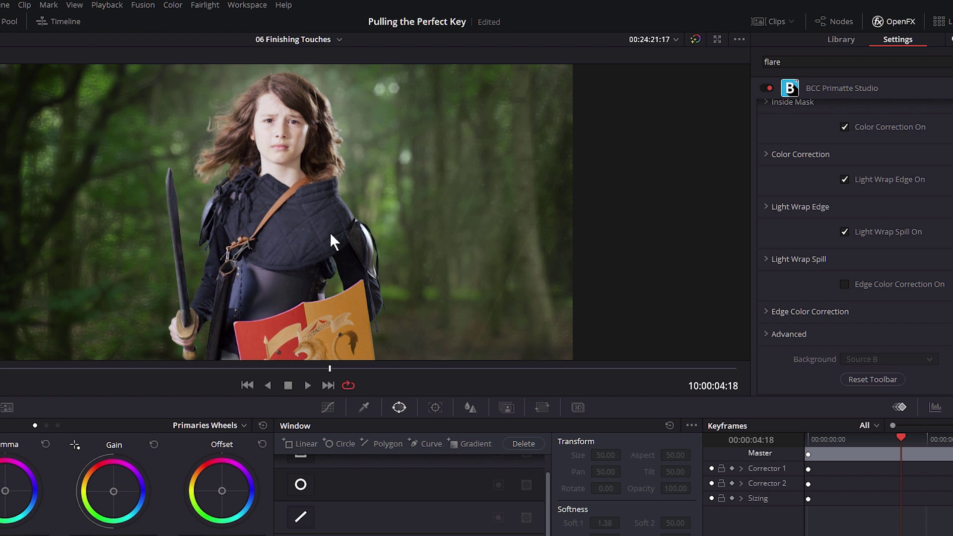
pyautogui.scroll(5, 334, 219)
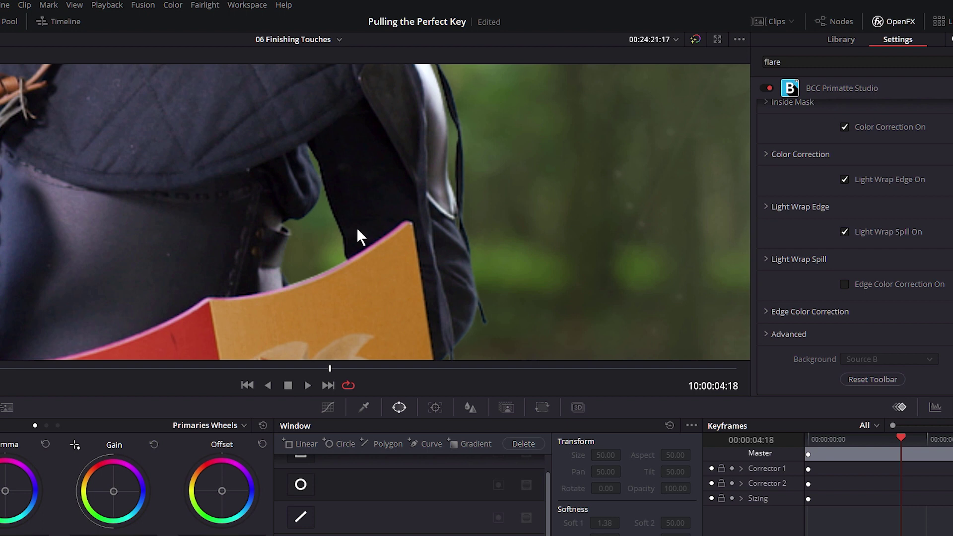
pyautogui.scroll(-3, 740, 218)
pyautogui.scroll(3, 505, 212)
pyautogui.scroll(10, 198, 218)
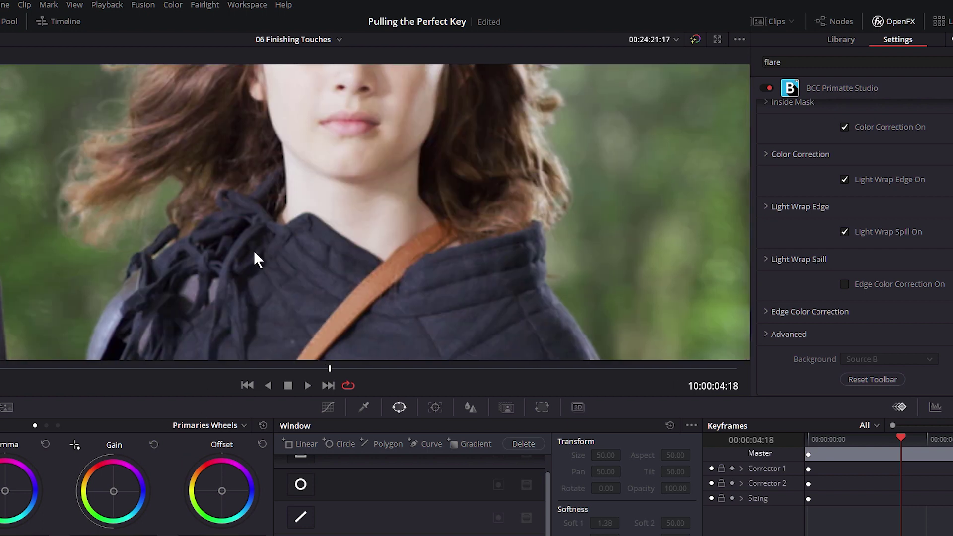
pyautogui.scroll(-5, 254, 249)
pyautogui.scroll(8, 276, 315)
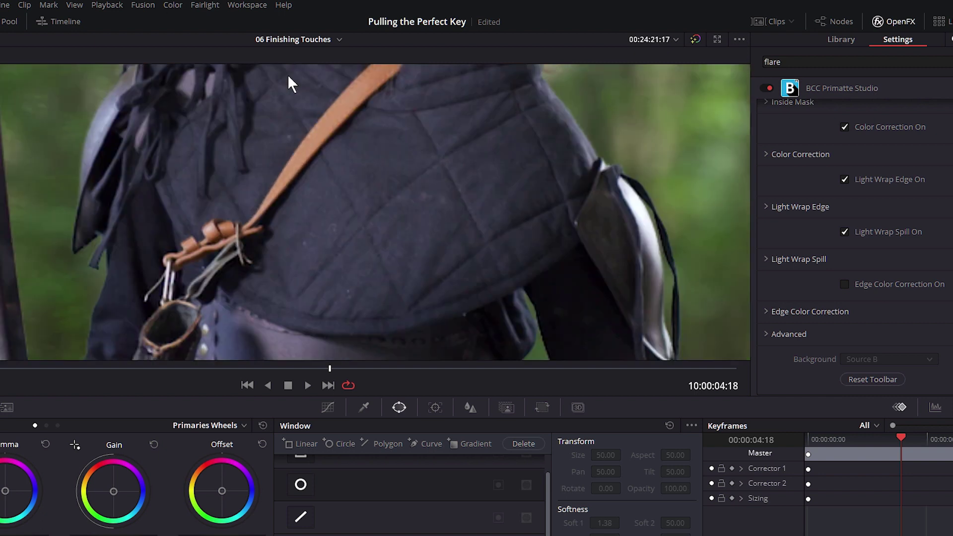
pyautogui.scroll(-5, 283, 164)
pyautogui.scroll(3, 278, 254)
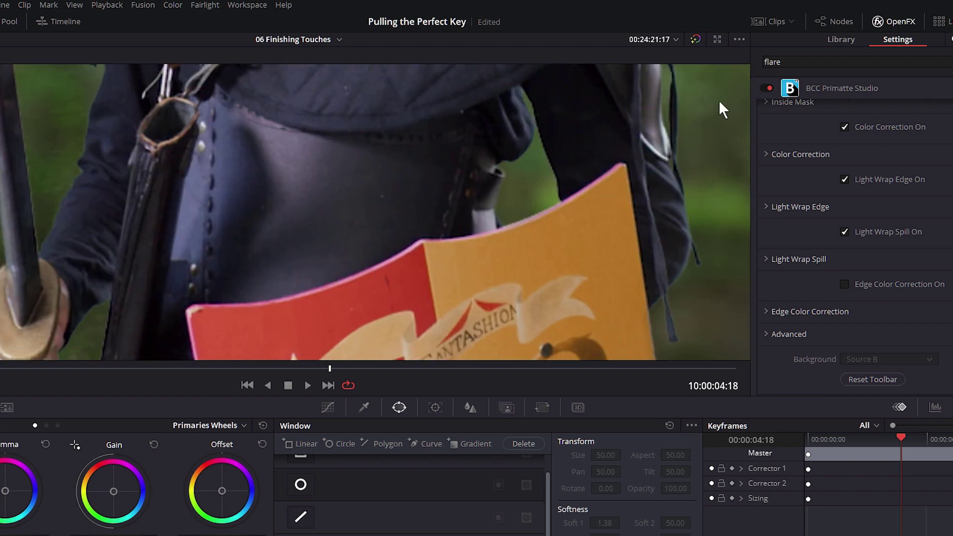
# - Save the project, enable Matte Refinement and expand its settings
pyautogui.hotkey('ctrl', 's')
pyautogui.scroll(5, 786, 308)
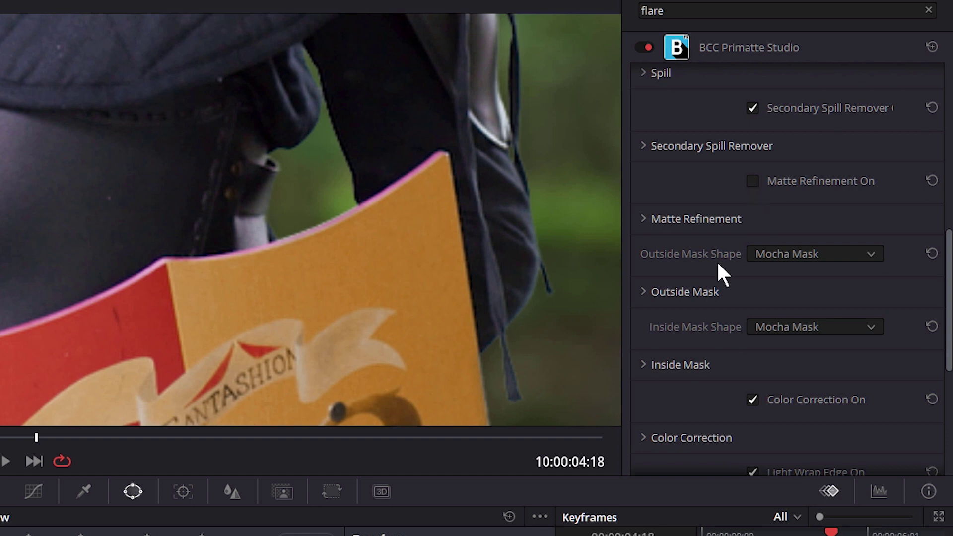
pyautogui.scroll(4, 719, 264)
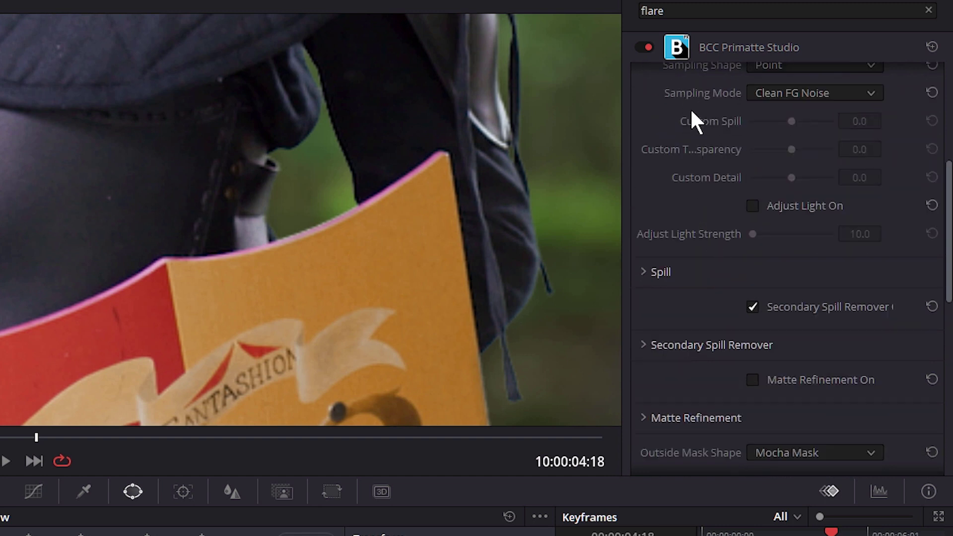
pyautogui.scroll(-3, 693, 149)
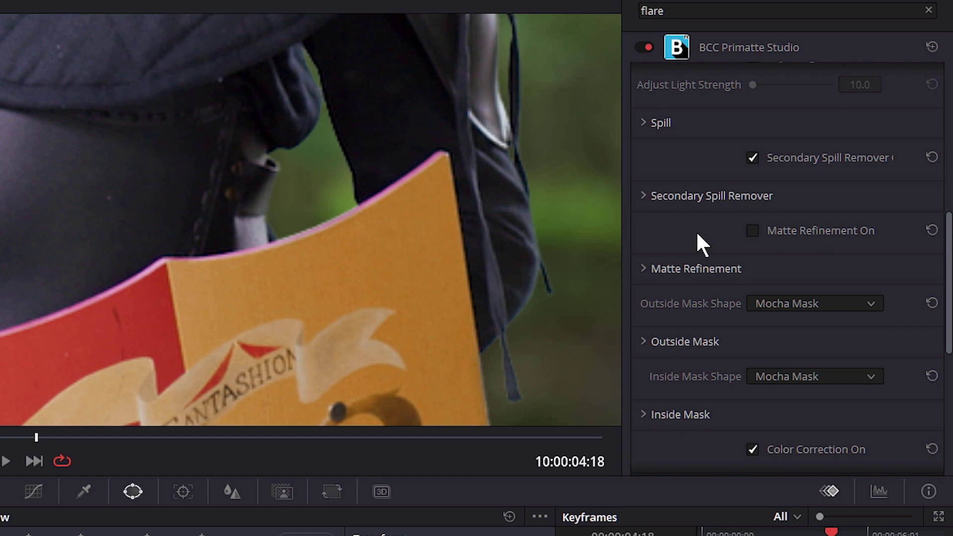
pyautogui.scroll(2, 731, 261)
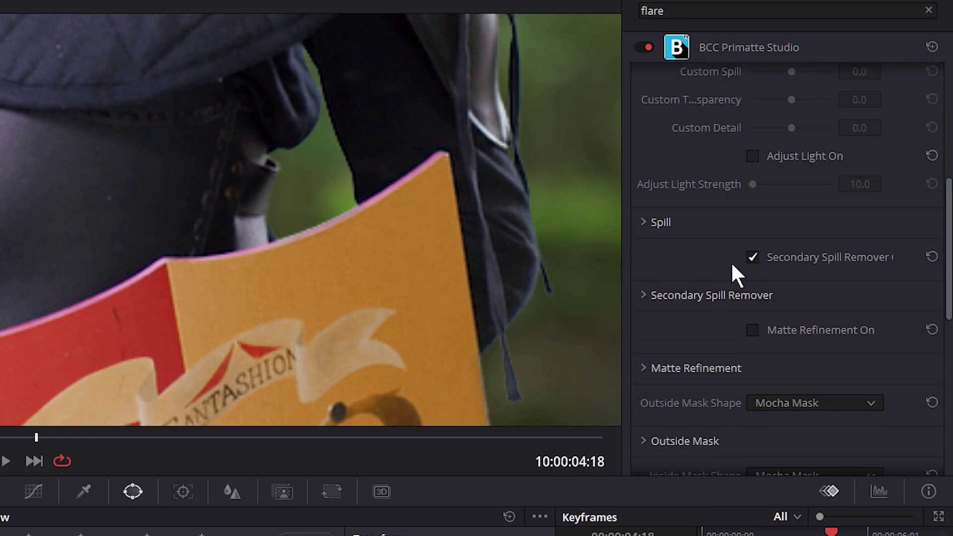
pyautogui.scroll(-6, 715, 298)
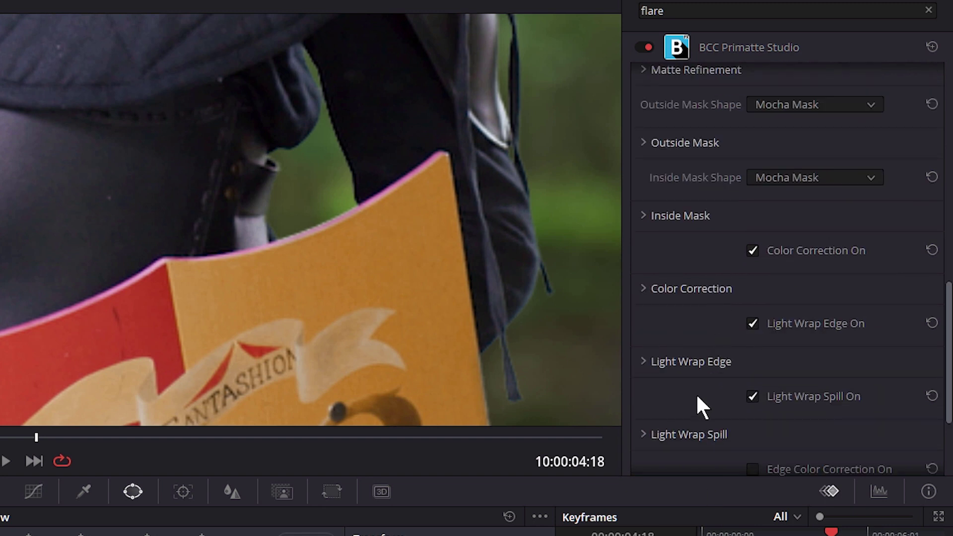
pyautogui.scroll(-1, 698, 401)
pyautogui.scroll(6, 697, 397)
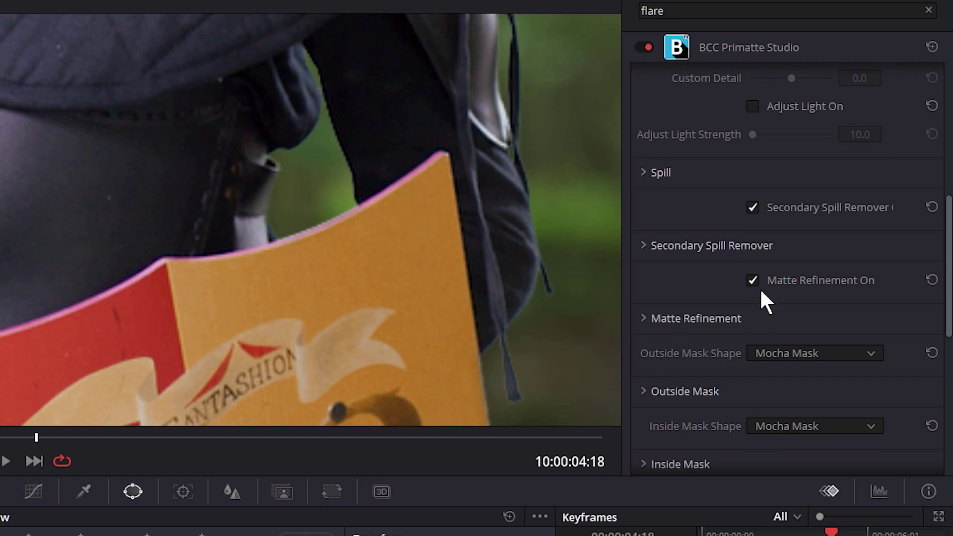
pyautogui.click(643, 318)
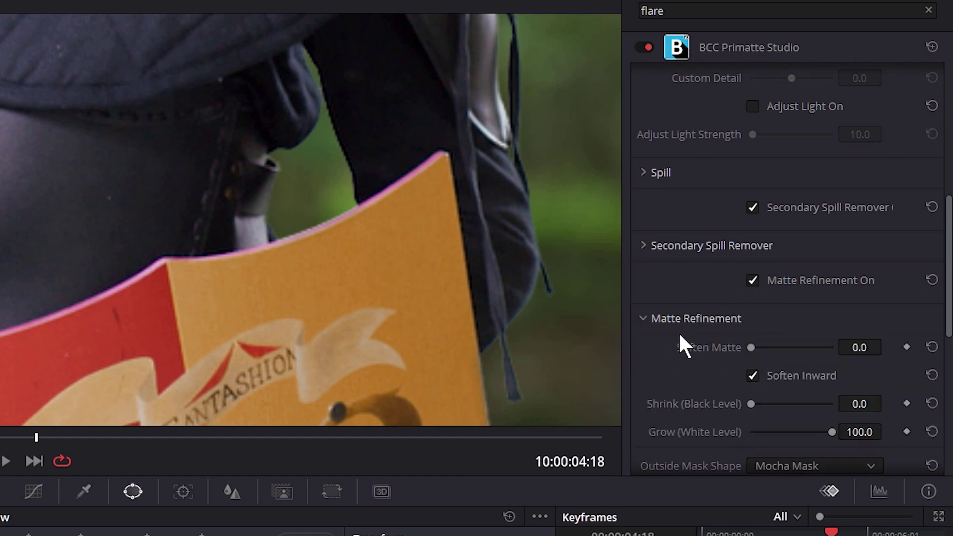
# - Try a Choke of -100.0 and a lower Gamma on the matte, and return both to their defaults
pyautogui.scroll(-4, 675, 337)
pyautogui.moveTo(791, 313); pyautogui.dragTo(757, 323)
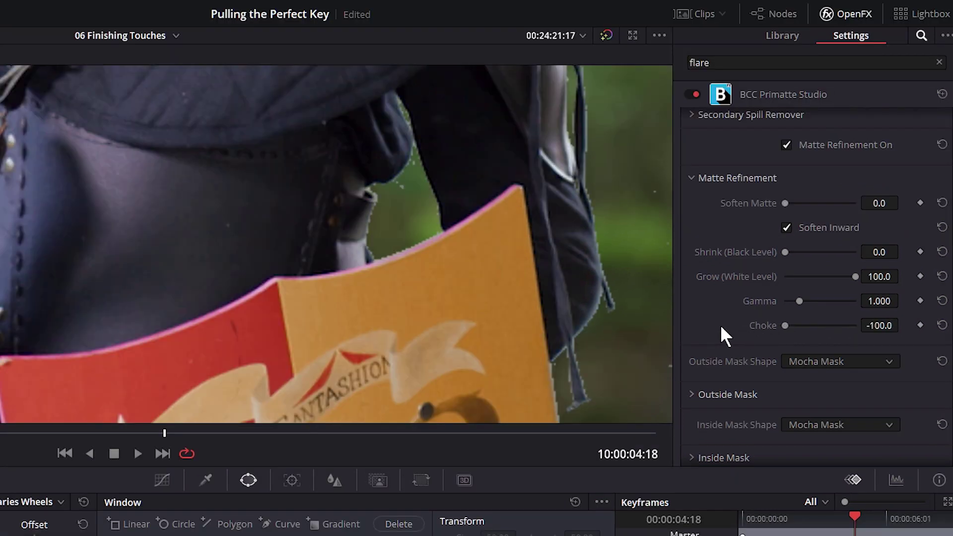
pyautogui.click(942, 325)
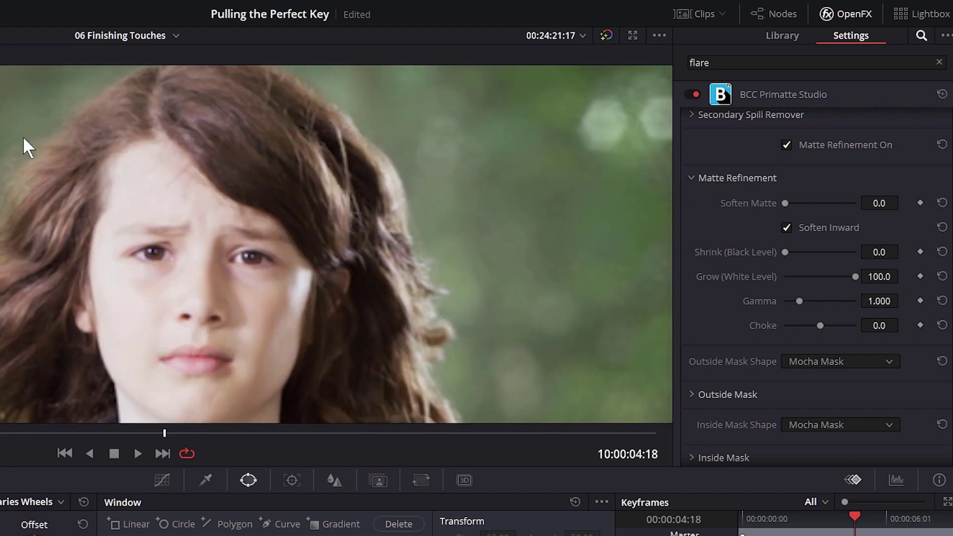
pyautogui.moveTo(800, 301)
pyautogui.mouseDown()
pyautogui.moveTo(837, 301)
pyautogui.moveTo(786, 305)
pyautogui.mouseUp()
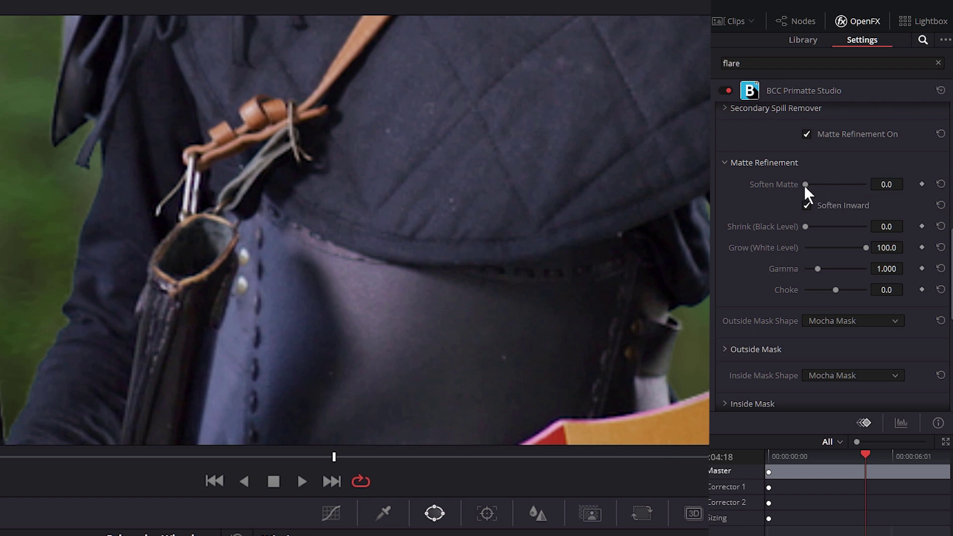
# - Raise Soften Matte to 39.8 and turn off Soften Inward
pyautogui.moveTo(805, 184); pyautogui.dragTo(807, 184)
pyautogui.moveTo(811, 183); pyautogui.dragTo(829, 182)
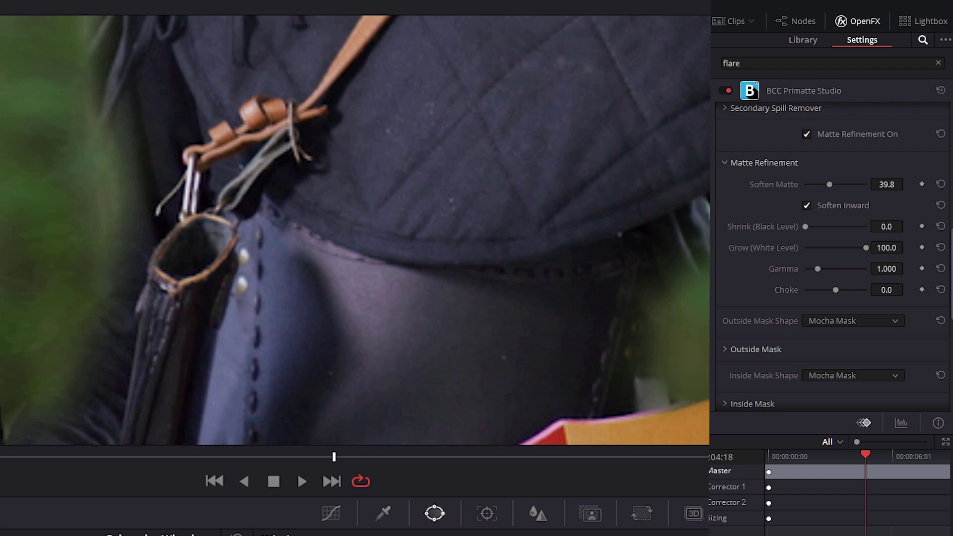
pyautogui.click(808, 204)
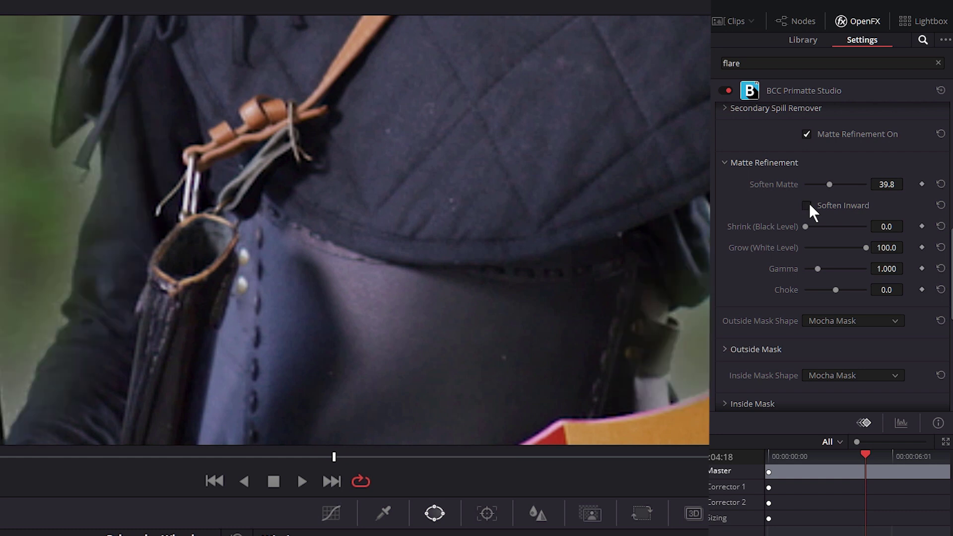
# - Turn Soften Inward back on, set Soften Matte to 2.0, and compare the edges with Matte Refinement off and on
pyautogui.click(806, 205)
pyautogui.doubleClick(878, 185)
pyautogui.write('2')
pyautogui.press('Return')
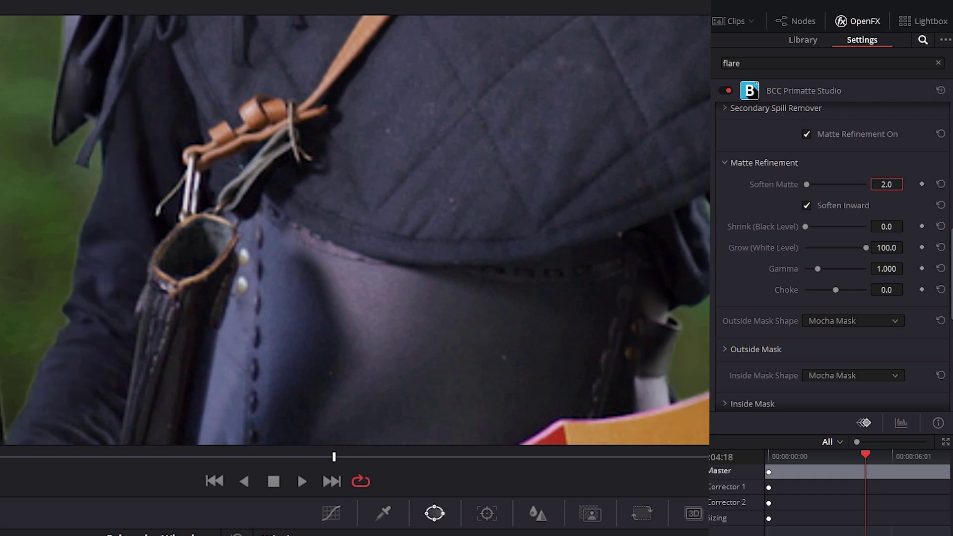
pyautogui.click(805, 133)
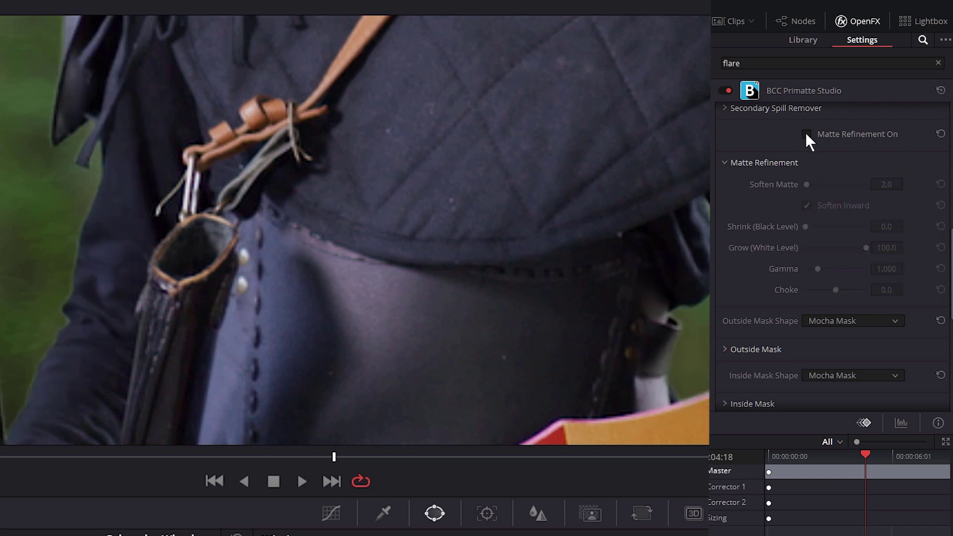
pyautogui.click(805, 132)
pyautogui.click(805, 132)
pyautogui.click(807, 132)
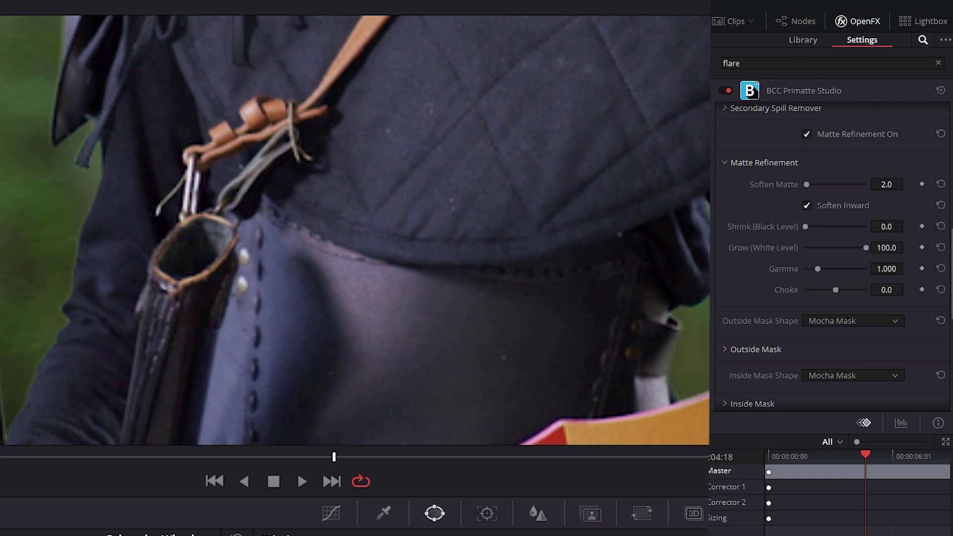
# - Try a Choke of 34.7 on the matte, check the hair edges with it, and reset Choke to its default
pyautogui.click(887, 289)
pyautogui.moveTo(836, 289); pyautogui.dragTo(847, 289)
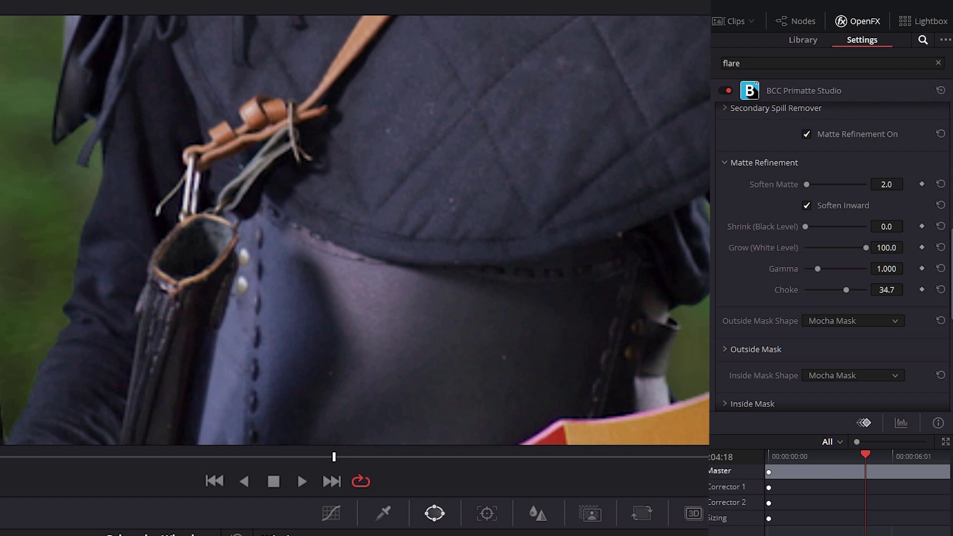
pyautogui.scroll(-5, 128, 214)
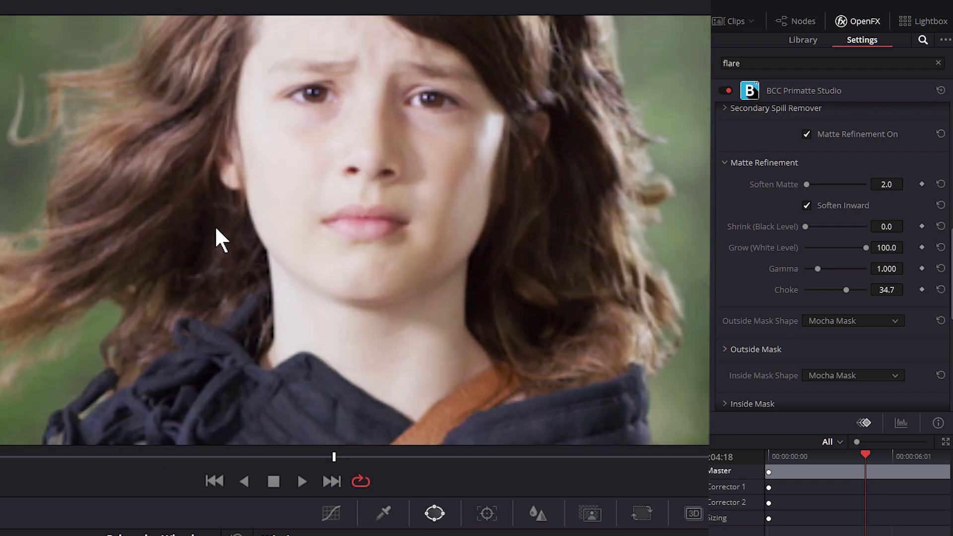
pyautogui.scroll(5, 209, 278)
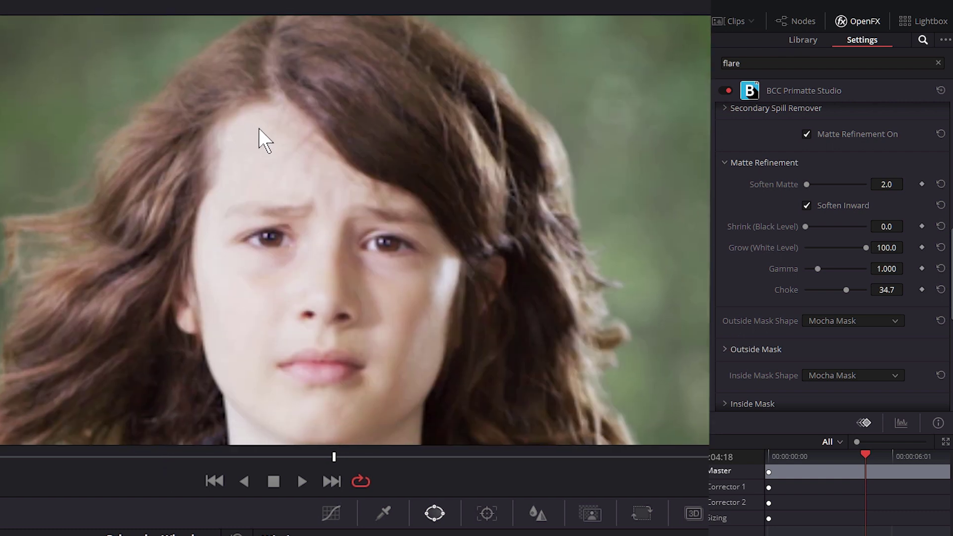
pyautogui.moveTo(259, 129); pyautogui.dragTo(362, 47)
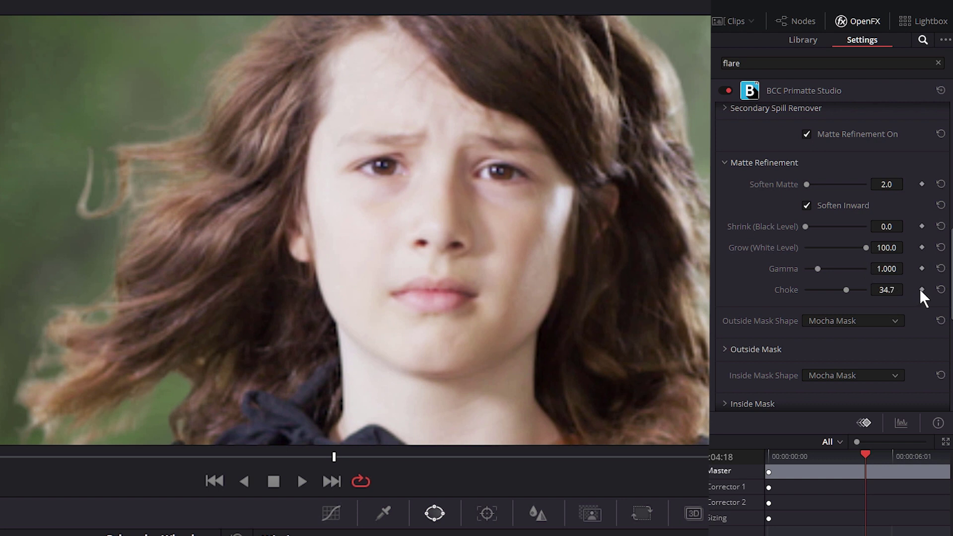
pyautogui.click(941, 290)
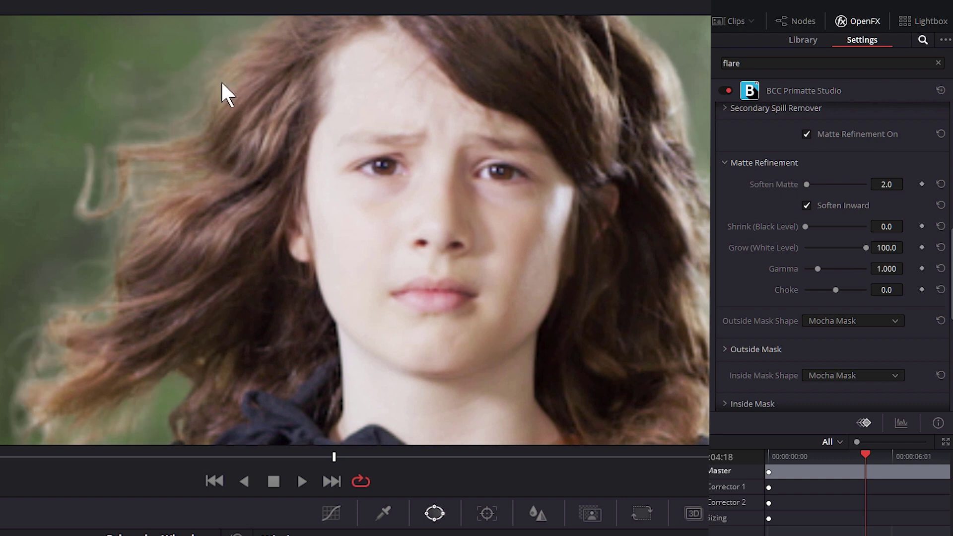
# - Raise Choke slightly, compare the result with Matte Refinement off and on, and set Choke to 2.0
pyautogui.click(836, 290)
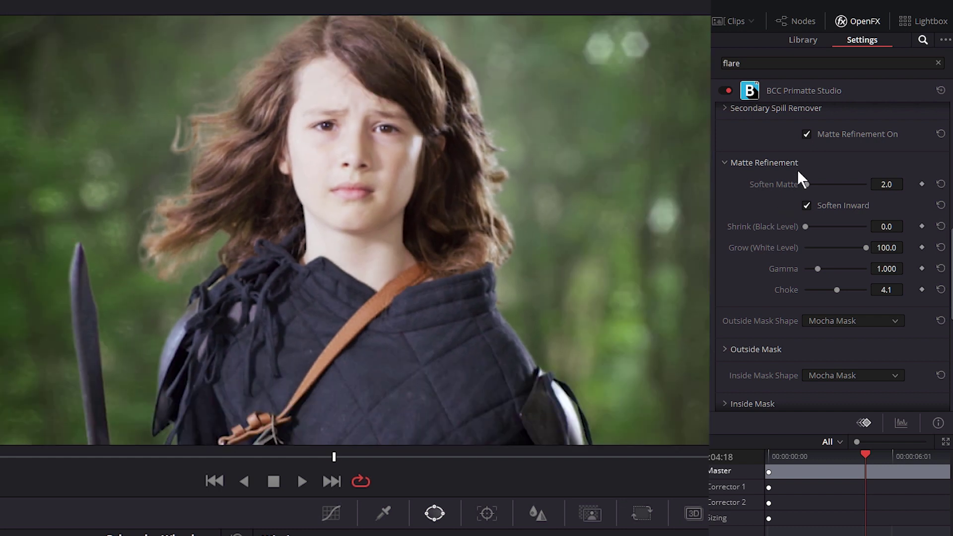
pyautogui.click(808, 133)
pyautogui.click(808, 133)
pyautogui.click(808, 133)
pyautogui.click(808, 133)
pyautogui.click(873, 289)
pyautogui.press('Return')
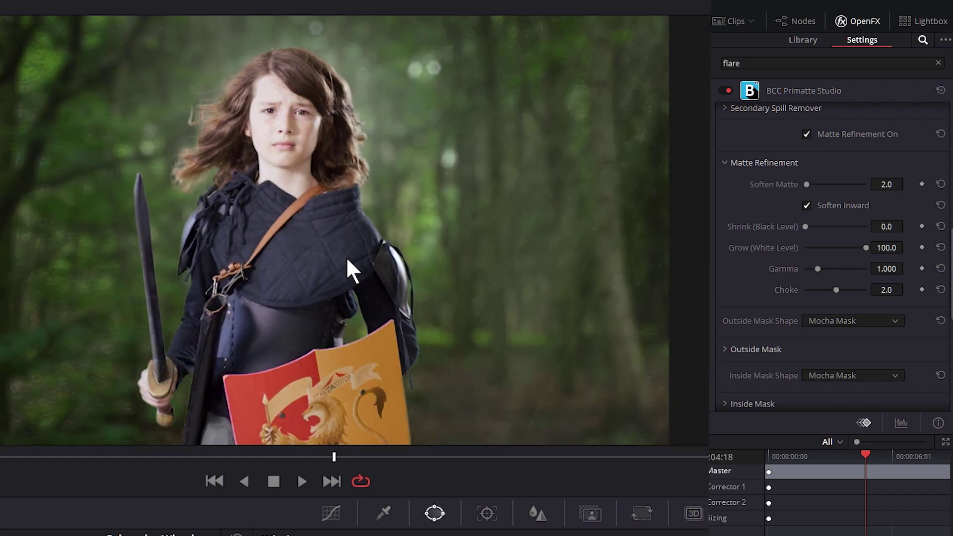
# - Compare the whole composite with Matte Refinement off and on, and with the Primatte Studio effect bypassed and enabled
pyautogui.click(807, 134)
pyautogui.click(806, 135)
pyautogui.click(807, 134)
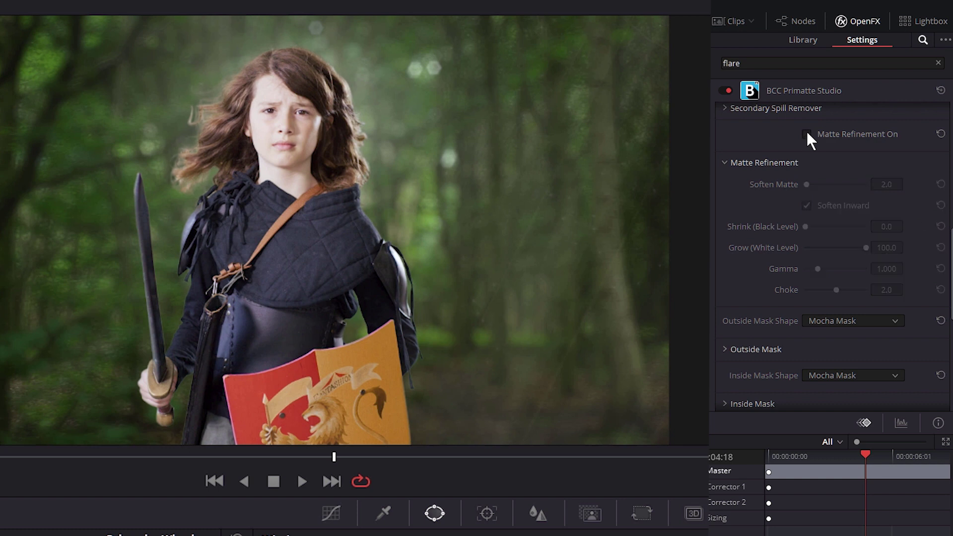
pyautogui.click(807, 134)
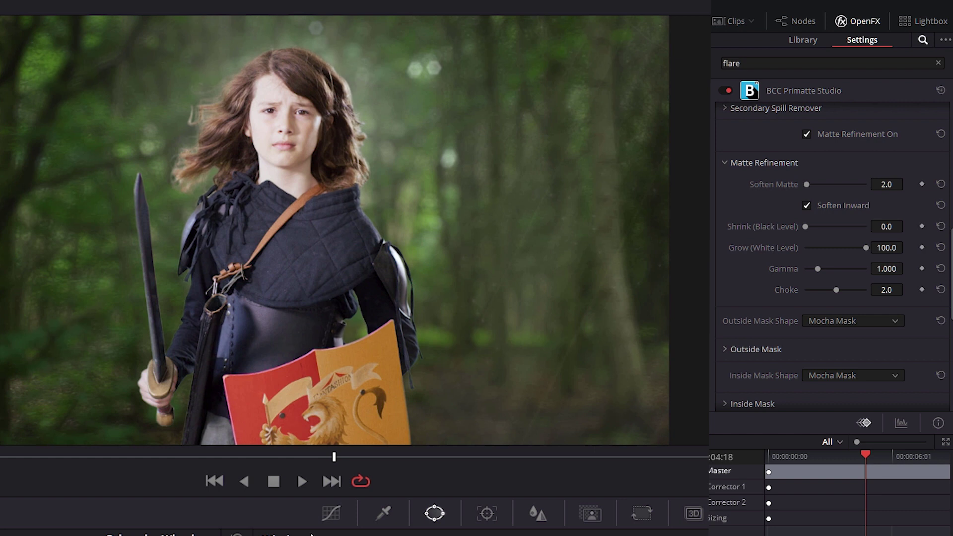
pyautogui.click(727, 90)
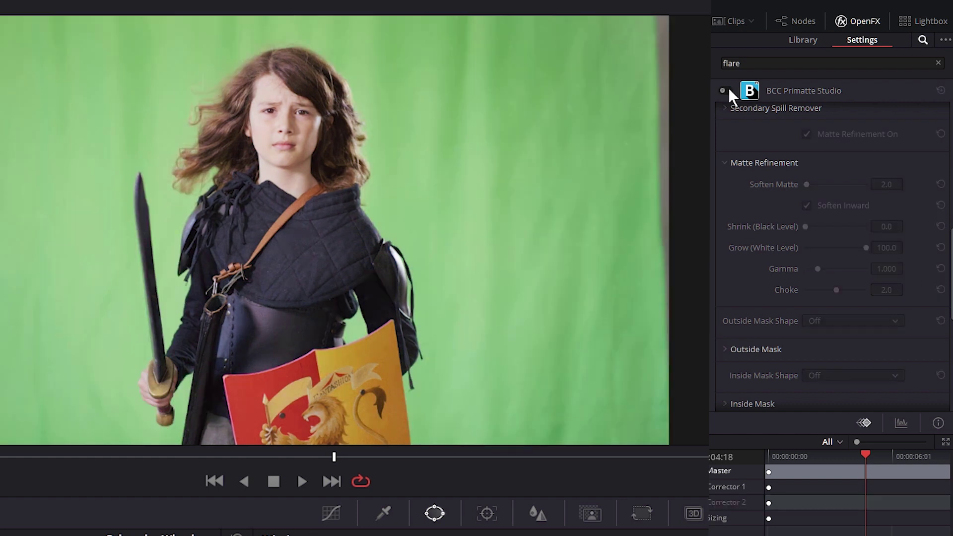
pyautogui.click(728, 91)
pyautogui.click(728, 90)
pyautogui.click(728, 90)
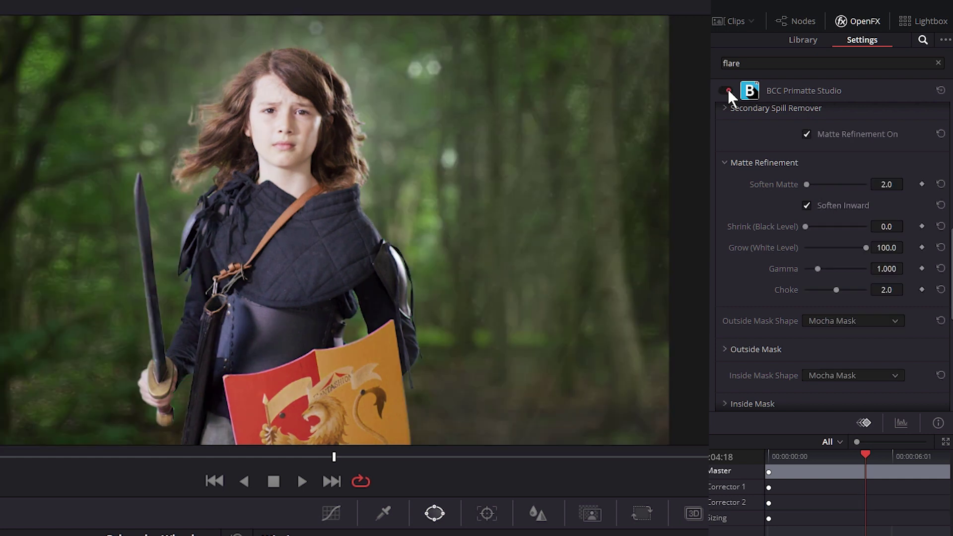
pyautogui.click(728, 90)
pyautogui.click(728, 90)
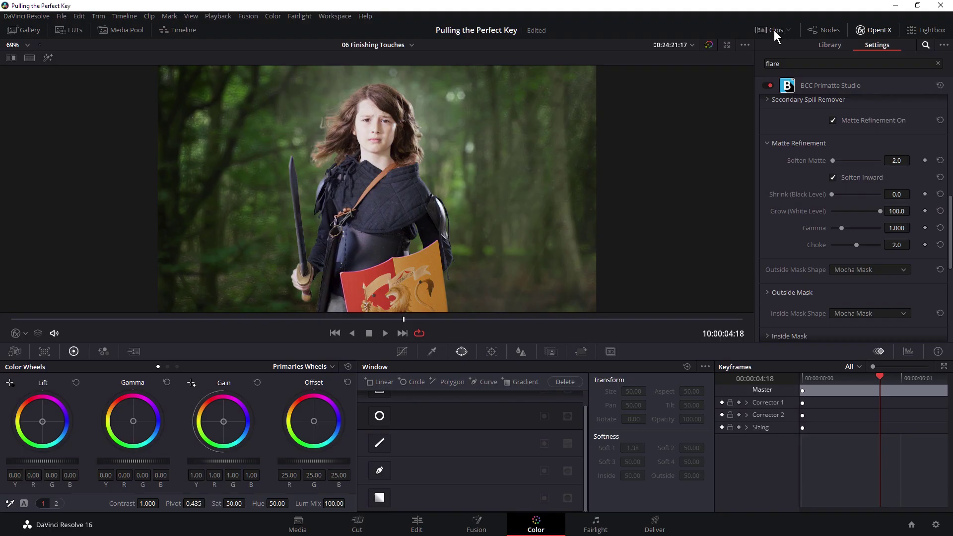
# - Show the clip thumbnails and put the forest and greenscreen clips into a new group named "Greenscreen group"
pyautogui.click(774, 31)
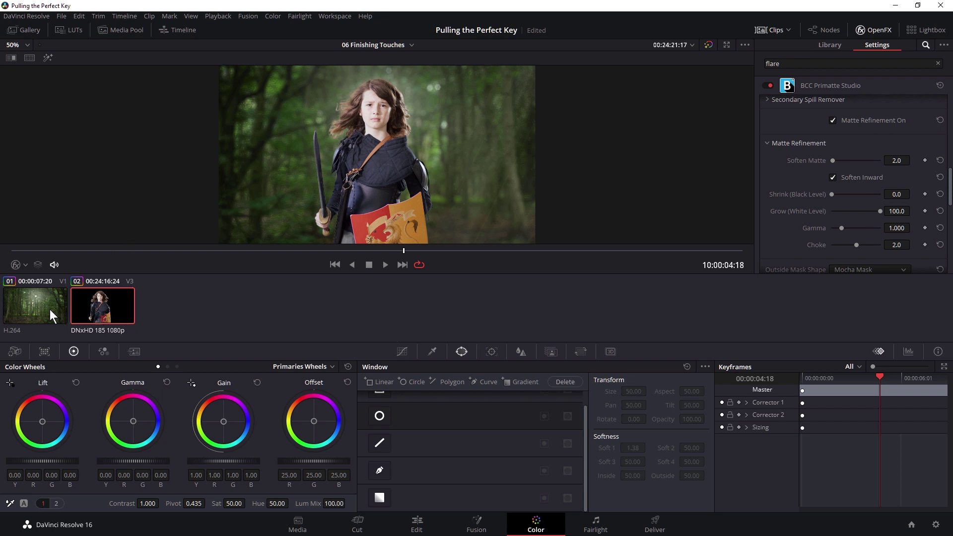
pyautogui.click(48, 309)
pyautogui.rightClick(115, 308)
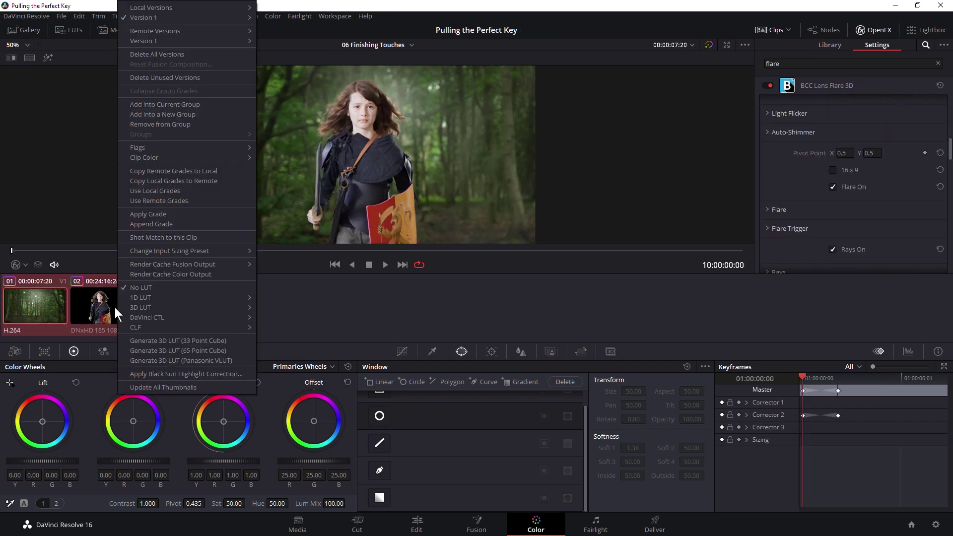
pyautogui.moveTo(243, 160)
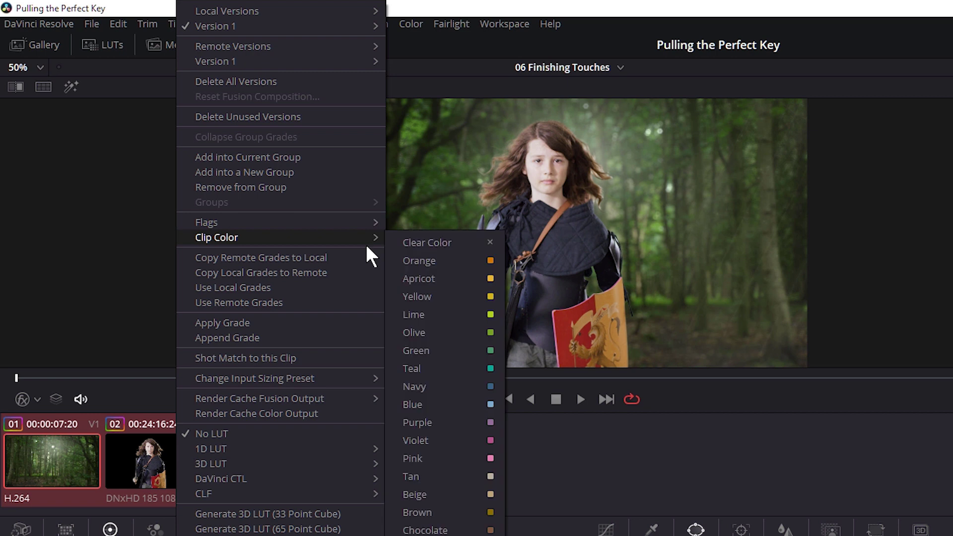
pyautogui.click(320, 172)
pyautogui.write('Gree')
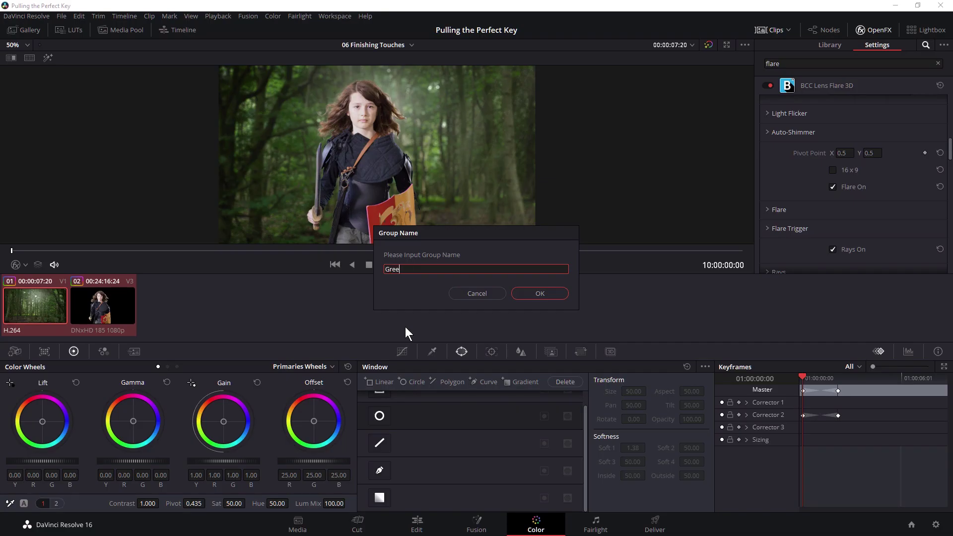
pyautogui.write('nscreen group')
pyautogui.click(559, 293)
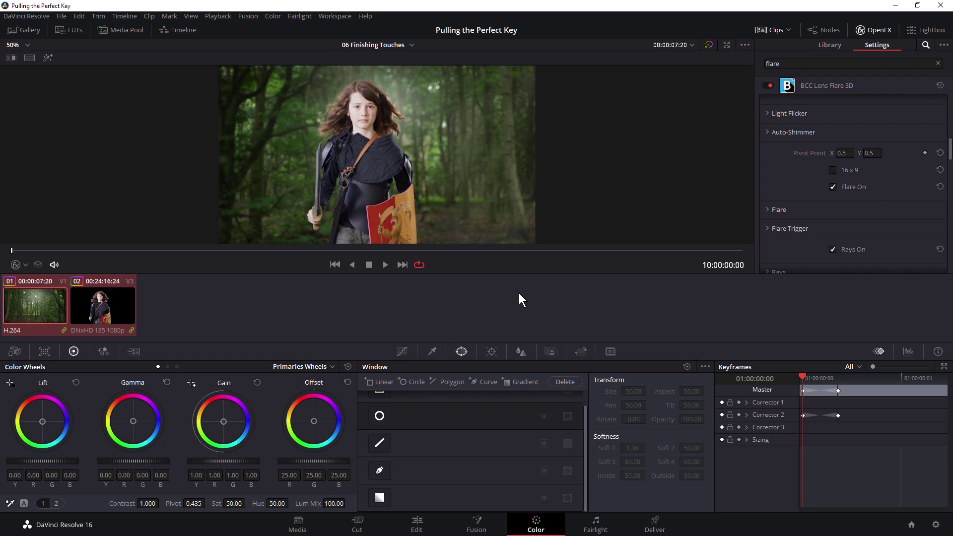
# - Select the greenscreen clip, replace the clip and effects views with the node graph, and switch it to Group Post-Clip
pyautogui.click(130, 306)
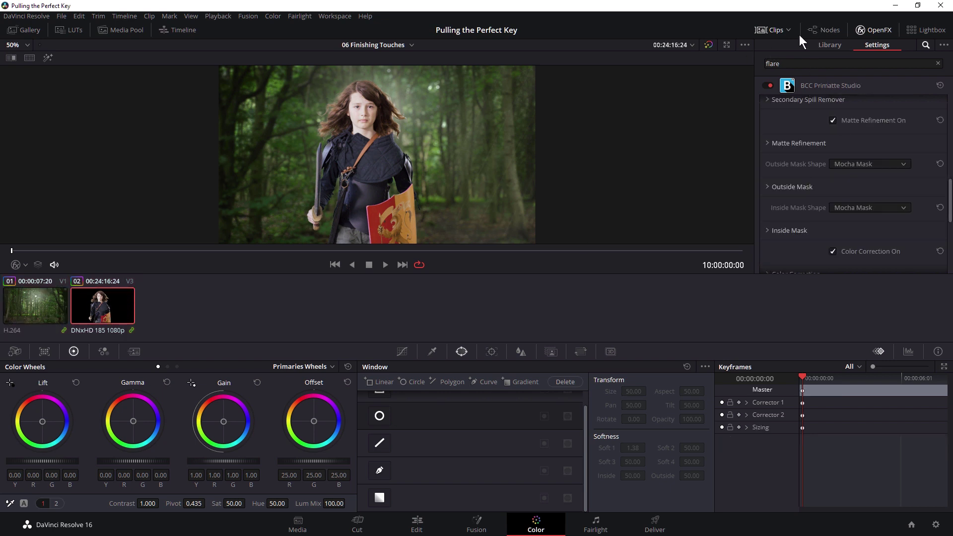
pyautogui.click(888, 31)
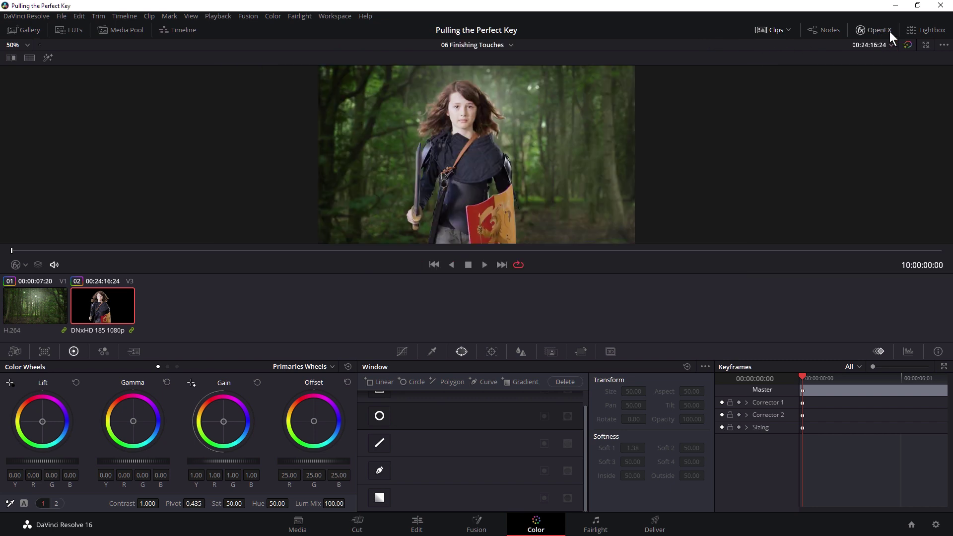
pyautogui.click(767, 30)
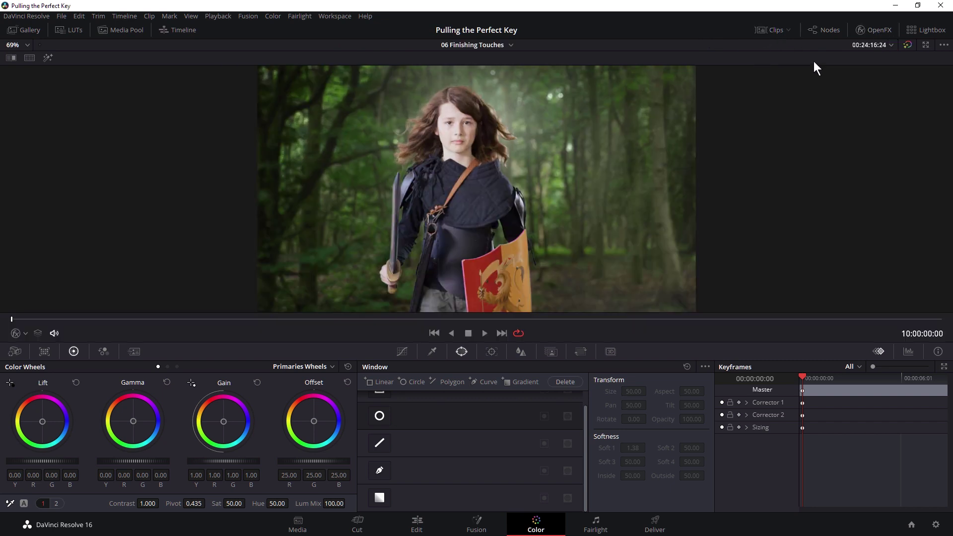
pyautogui.click(821, 31)
pyautogui.click(854, 45)
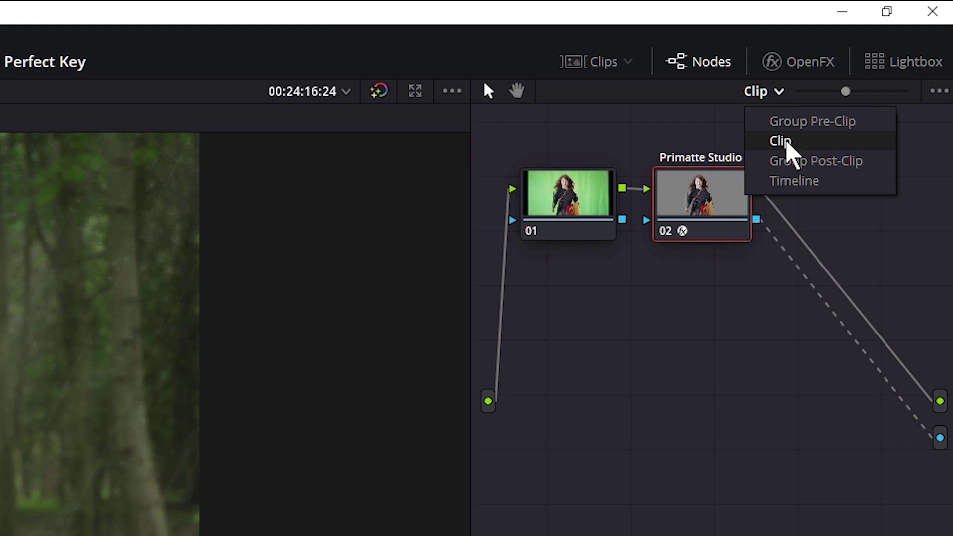
pyautogui.click(850, 166)
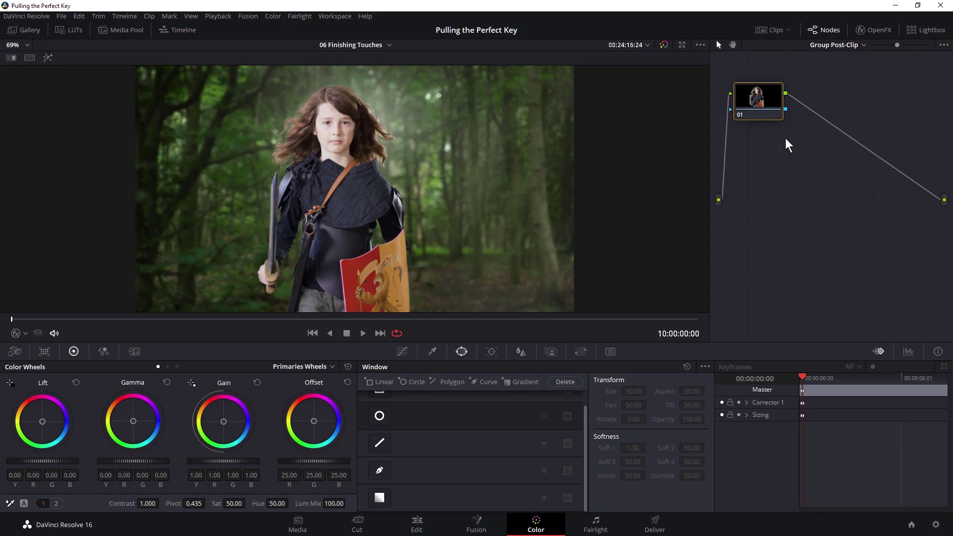
# - On the Group Post-Clip node, set Contrast to 1.104 and Pivot to 0.225, and lower master Gamma to -0.04
pyautogui.hotkey('alt', 'shift', 'c')
pyautogui.moveTo(149, 503); pyautogui.dragTo(158, 503)
pyautogui.moveTo(218, 503); pyautogui.dragTo(160, 503)
pyautogui.moveTo(133, 461); pyautogui.dragTo(128, 461)
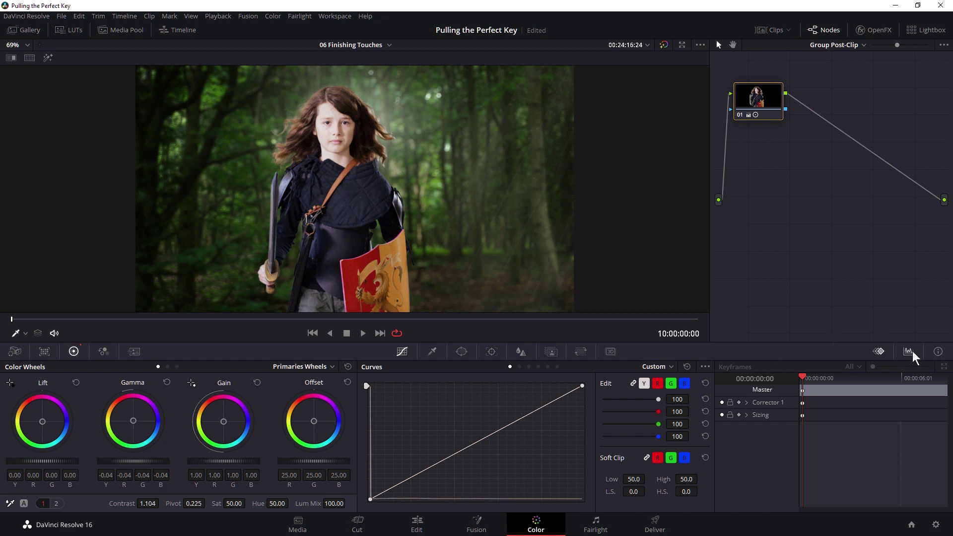
# - Show the video scopes in place of the keyframes and set them to Parade
pyautogui.click(909, 351)
pyautogui.click(890, 366)
pyautogui.click(887, 392)
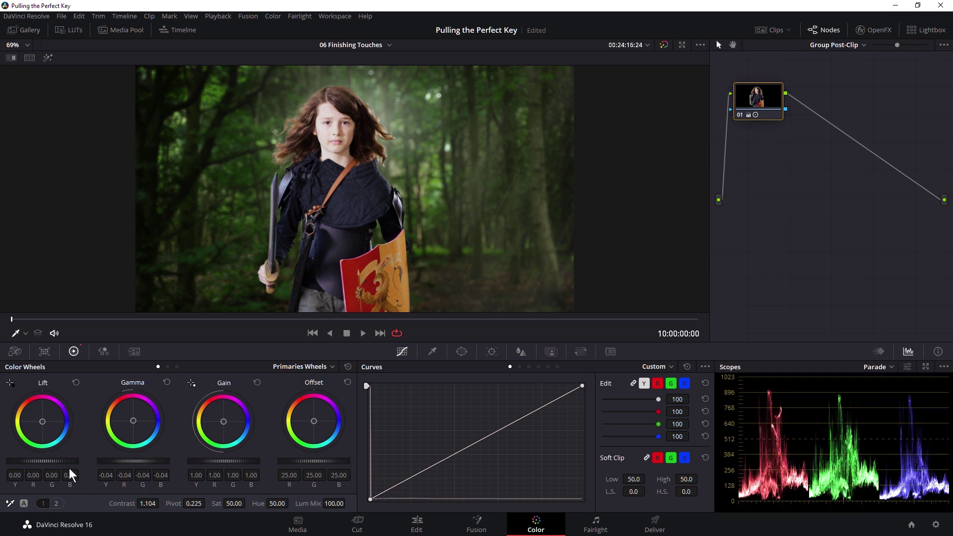
# - Set Gamma to red -0.04, green -0.03, blue -0.06, Gain to red 1.07, green 0.98, blue 0.96, and Color Boost to -16.50
pyautogui.moveTo(133, 420); pyautogui.dragTo(129, 421)
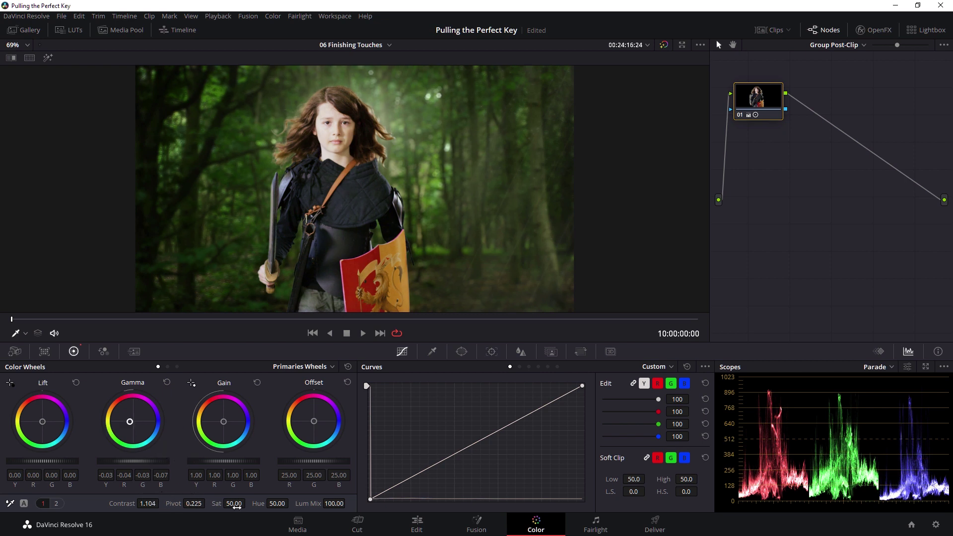
pyautogui.moveTo(248, 503); pyautogui.dragTo(248, 503)
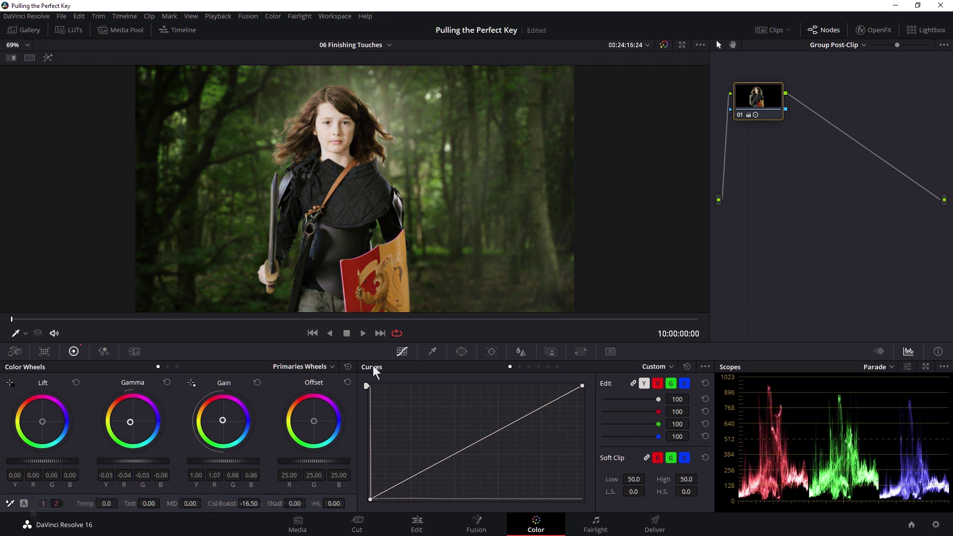
# - On the Lum Vs Sat curve, add shadow and highlight anchor points and pull both curve ends down to nearly zero saturation
pyautogui.click(547, 366)
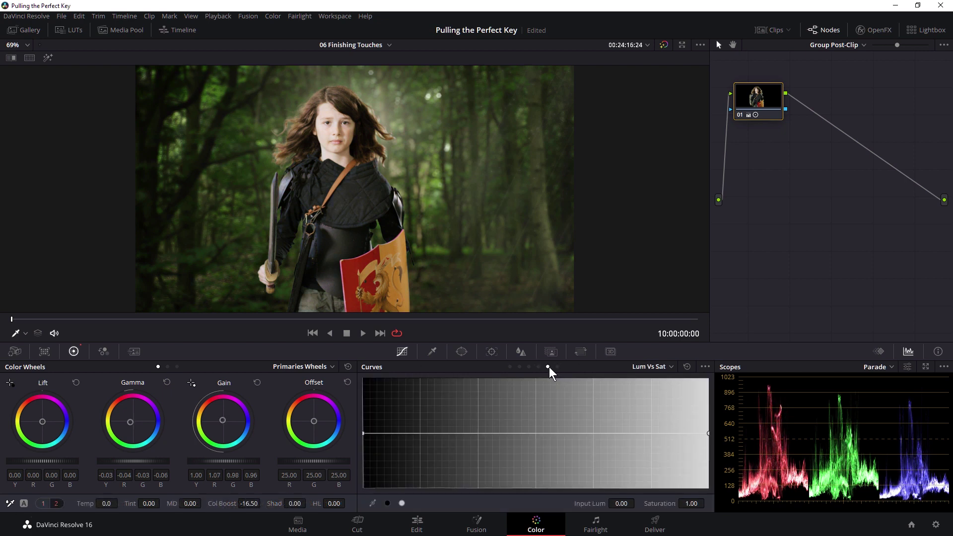
pyautogui.click(388, 503)
pyautogui.click(402, 503)
pyautogui.moveTo(364, 435); pyautogui.dragTo(374, 501)
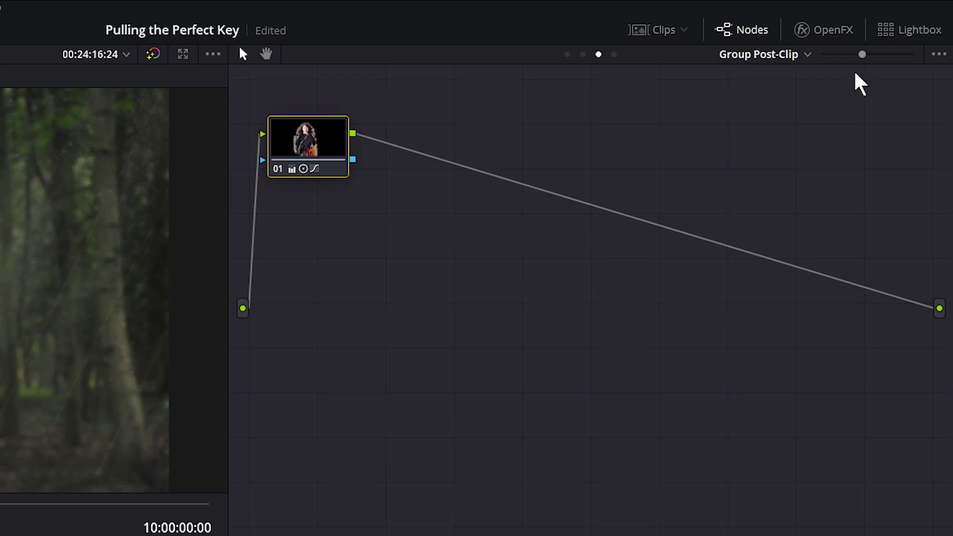
# - Switch the node graph to Timeline level, add a serial node, and open the OpenFX library
pyautogui.click(808, 56)
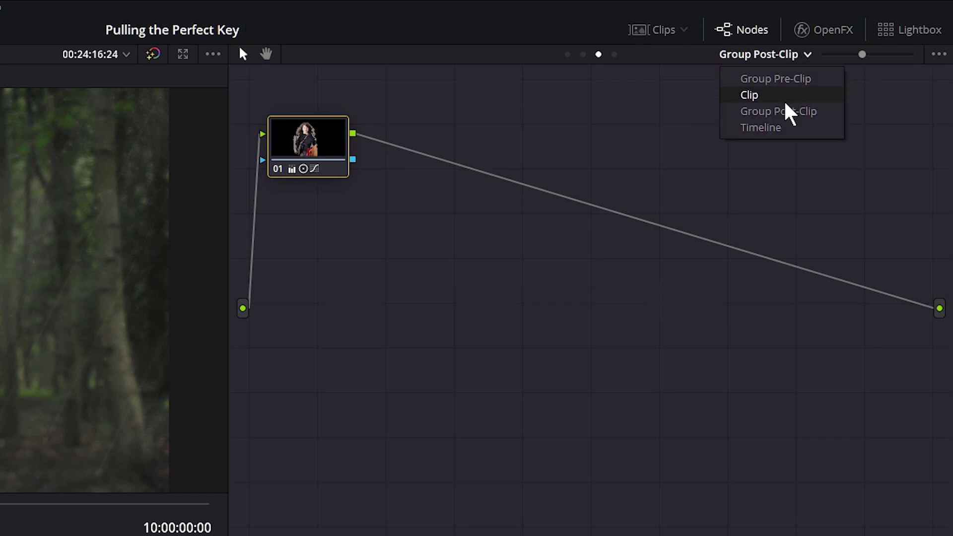
pyautogui.click(775, 128)
pyautogui.click(273, 16)
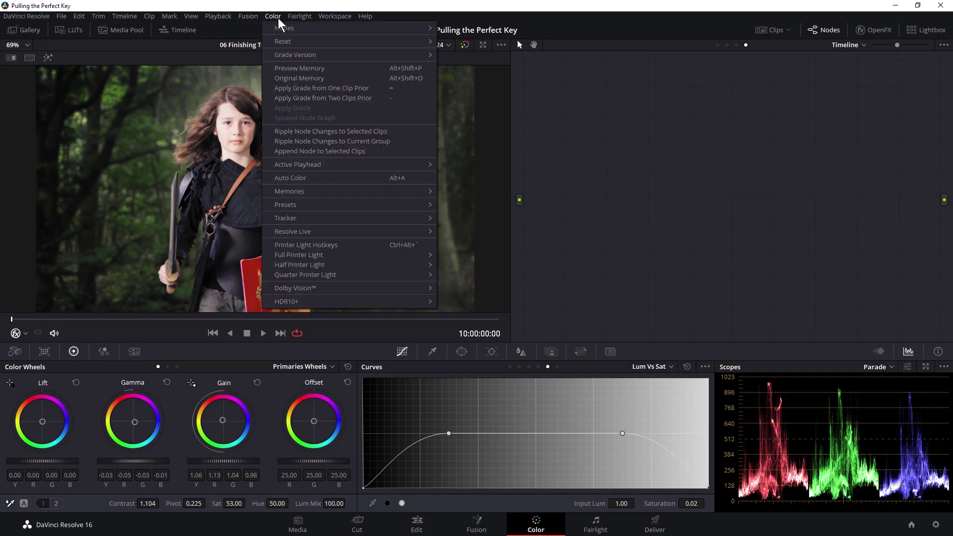
pyautogui.moveTo(279, 29)
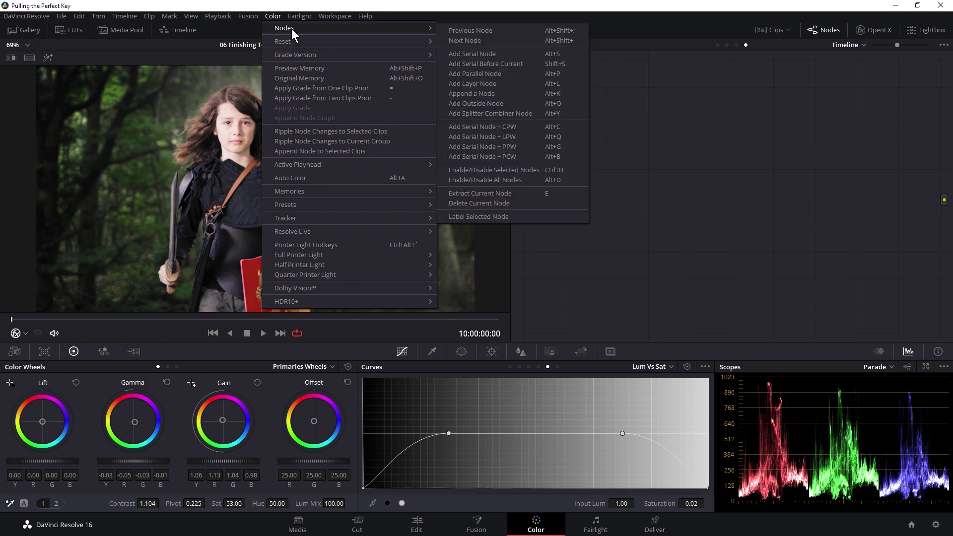
pyautogui.click(469, 53)
pyautogui.click(873, 31)
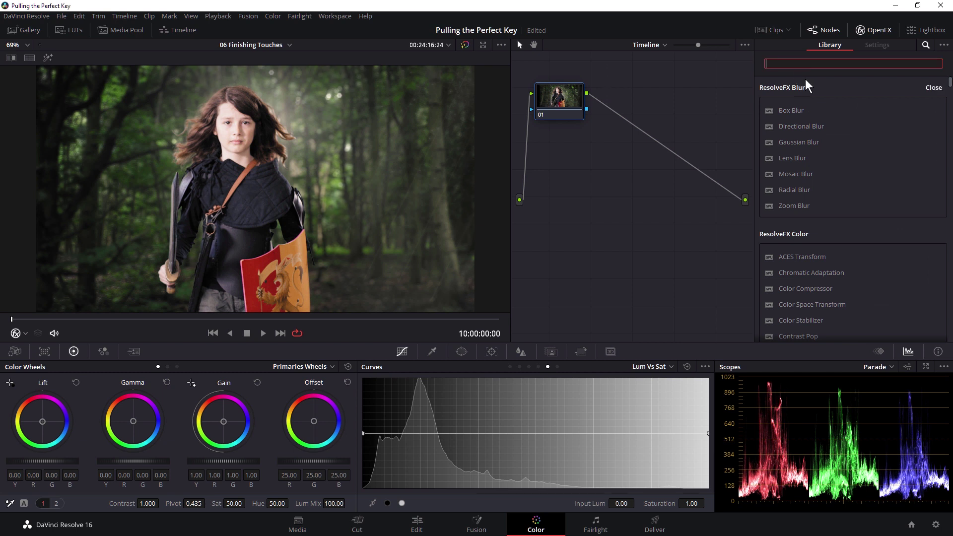
# - Search the effects library for film, apply BCC Fast Film Process to the timeline node, and open its FX Browser
pyautogui.write('film')
pyautogui.moveTo(810, 198); pyautogui.dragTo(566, 117)
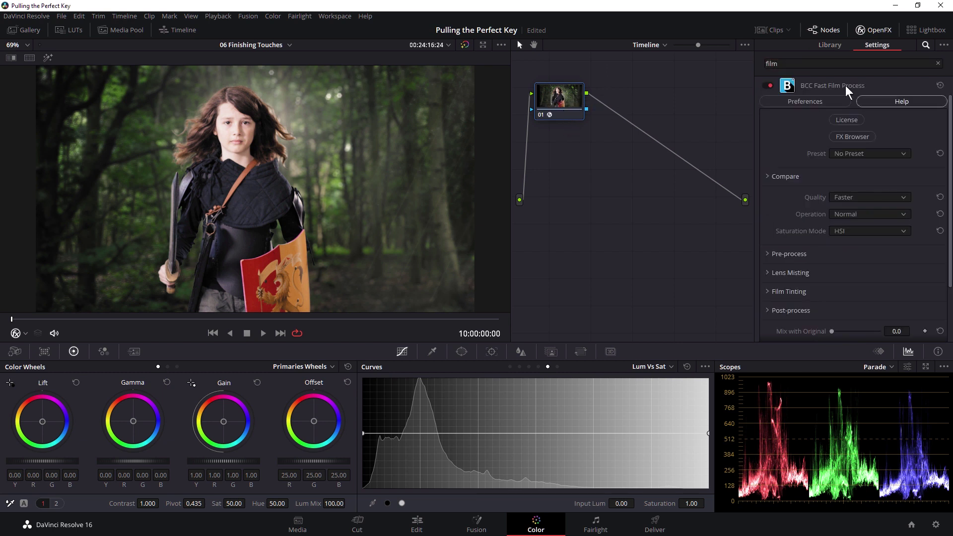
pyautogui.click(852, 136)
# - Compare several film look presets, including Color Reversal Film and Color Push, and apply Cool Saturation Boost to the composite
pyautogui.click(159, 179)
pyautogui.click(111, 263)
pyautogui.click(219, 228)
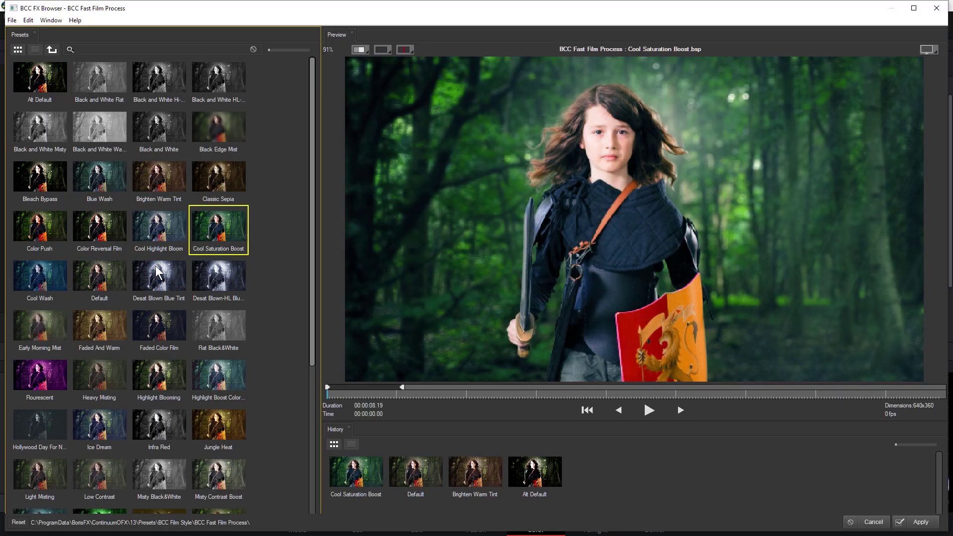
pyautogui.click(98, 227)
pyautogui.click(40, 227)
pyautogui.click(199, 244)
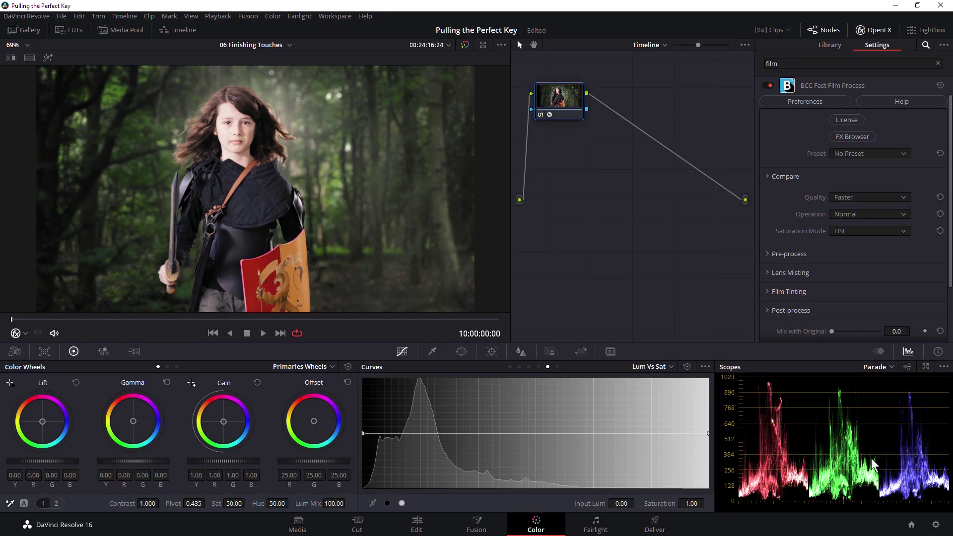
# - Set the film effect's Mix with Original to 79.6 and play back the finished composite
pyautogui.click(870, 332)
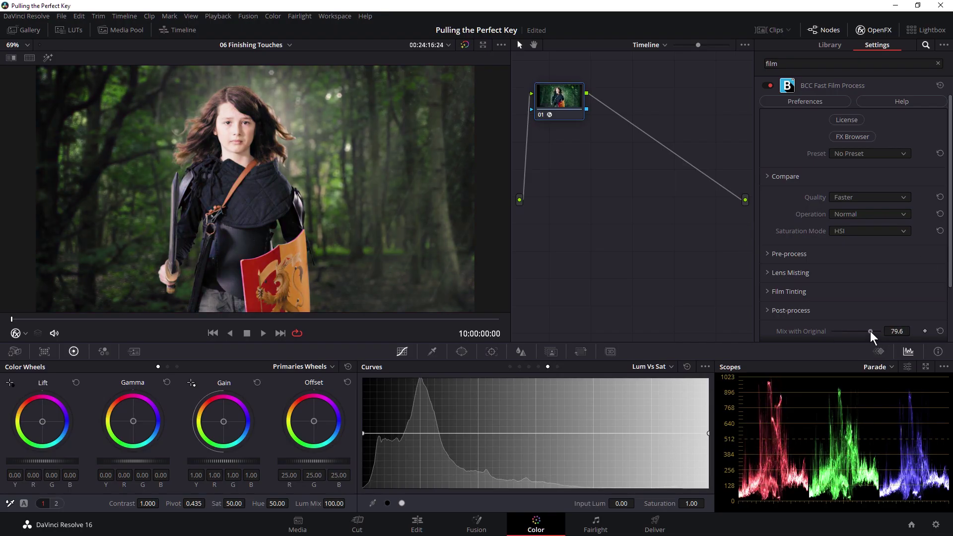
pyautogui.press('space')
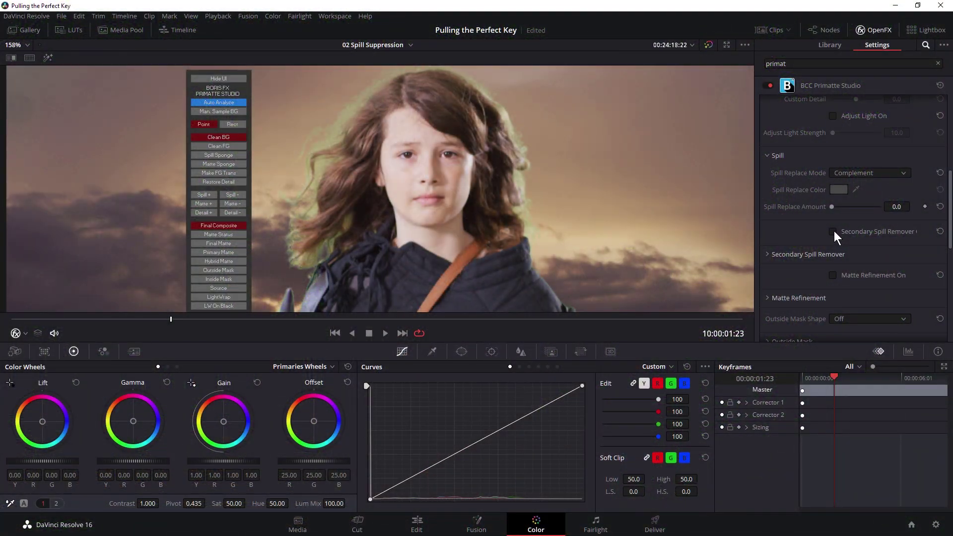
# - Enable the Secondary Spill Remover in BCC Primatte Studio on the 02 Spill Suppression clip, comparing the hair edges with it off and on
pyautogui.click(832, 231)
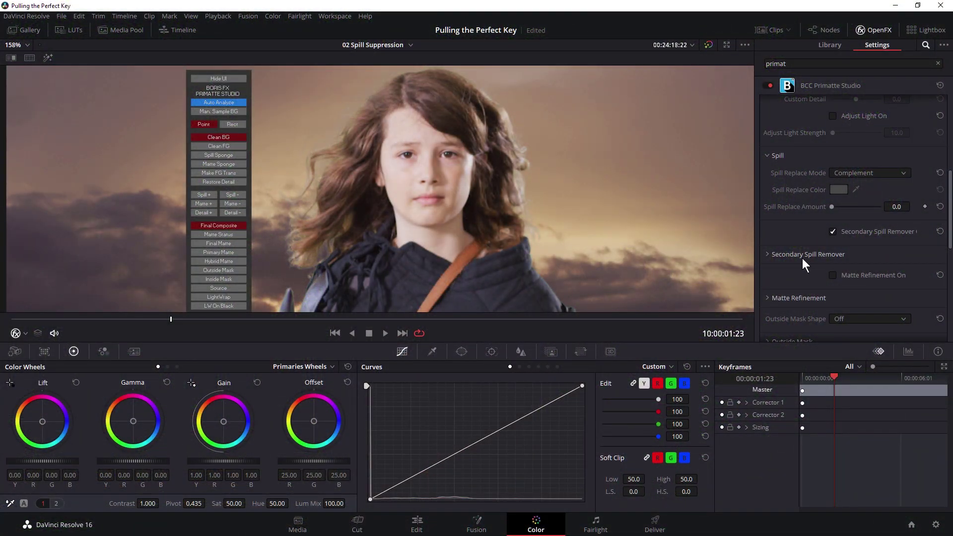
pyautogui.click(832, 231)
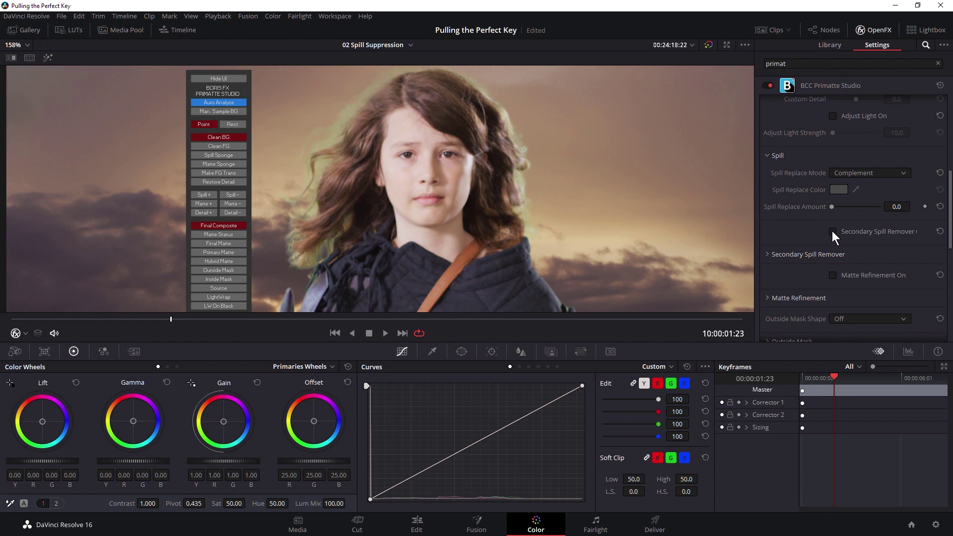
pyautogui.click(833, 232)
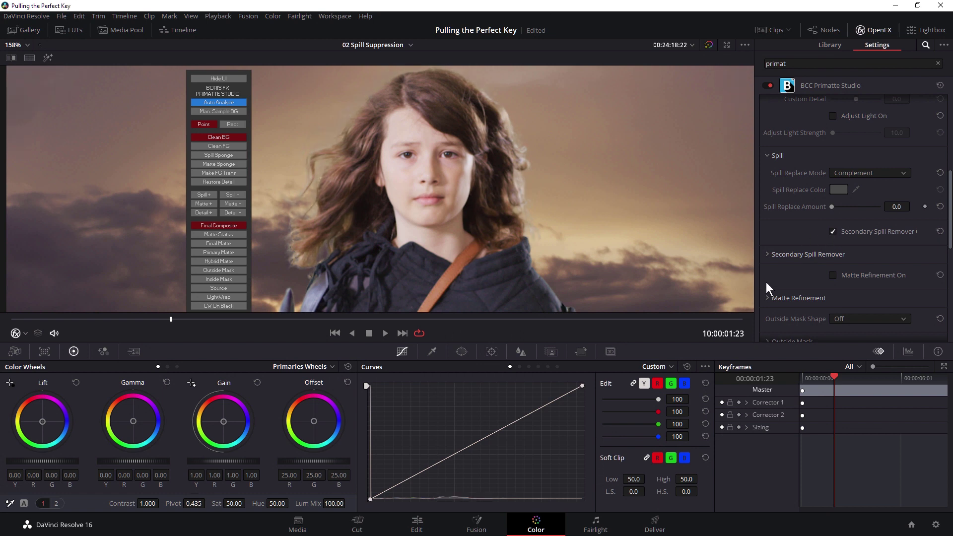